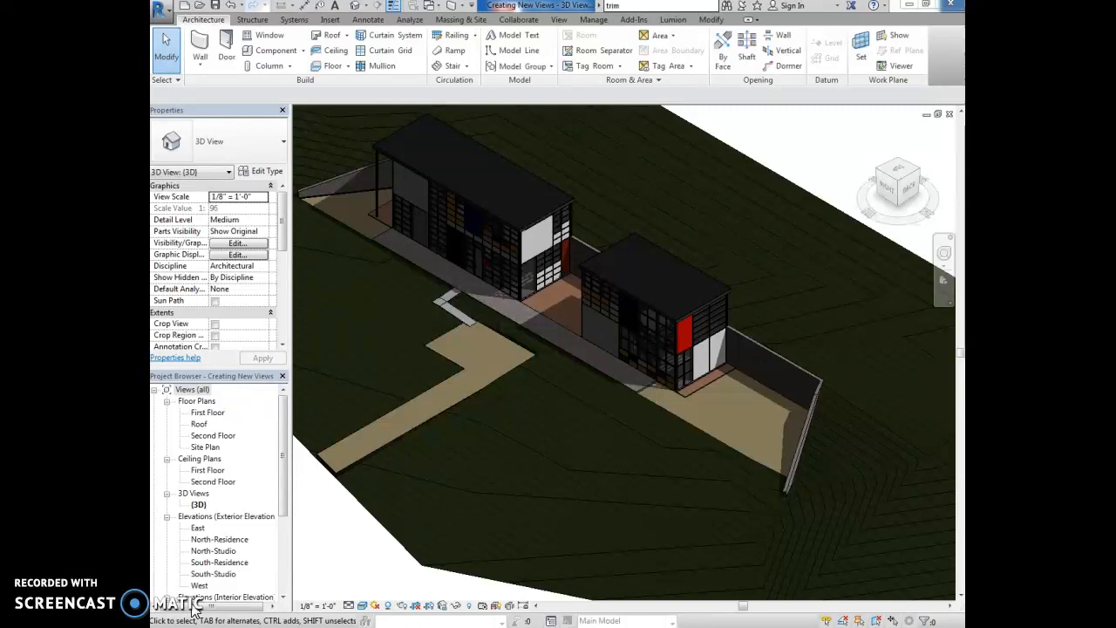
# Examine the residence and studio buildings in the 3D view, from the entrance side and from the opposite side
pyautogui.scroll(2, 605, 357)
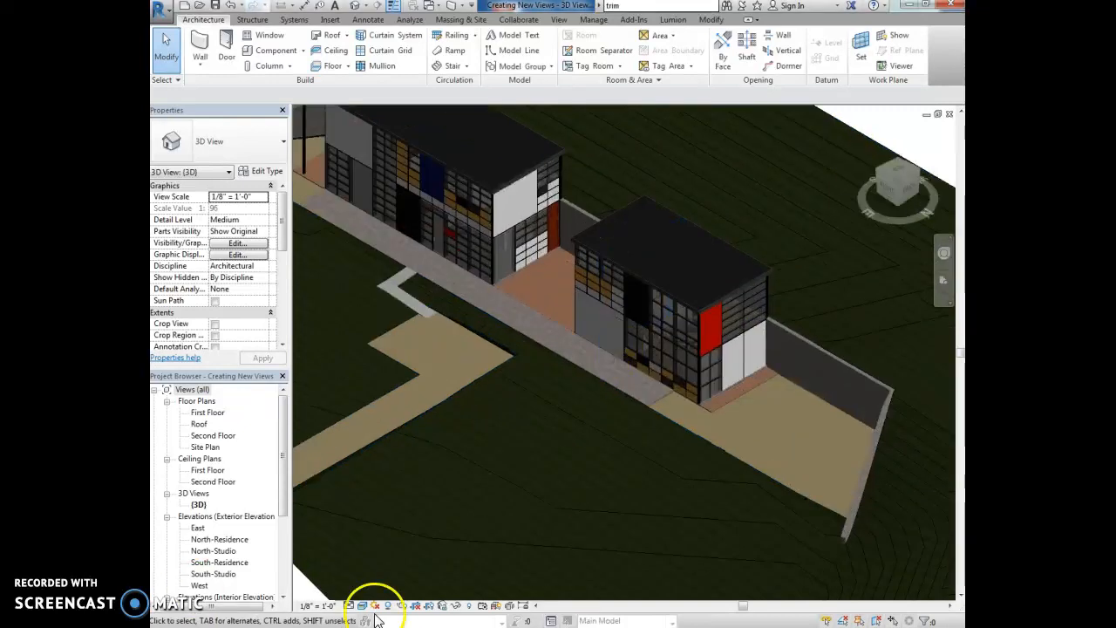
pyautogui.scroll(3, 623, 328)
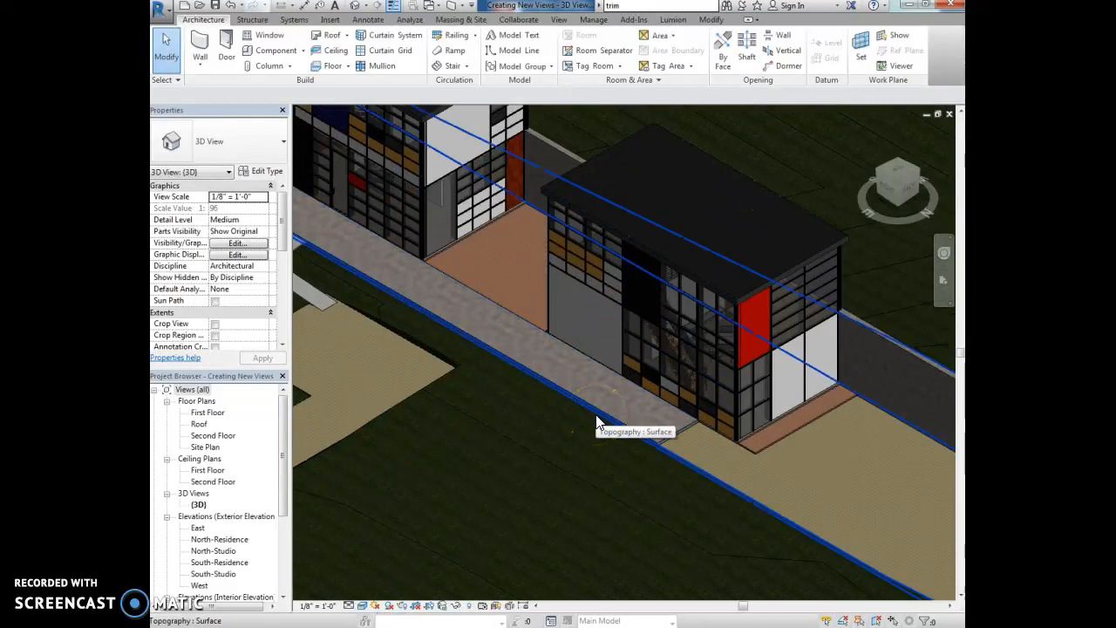
pyautogui.click(681, 264)
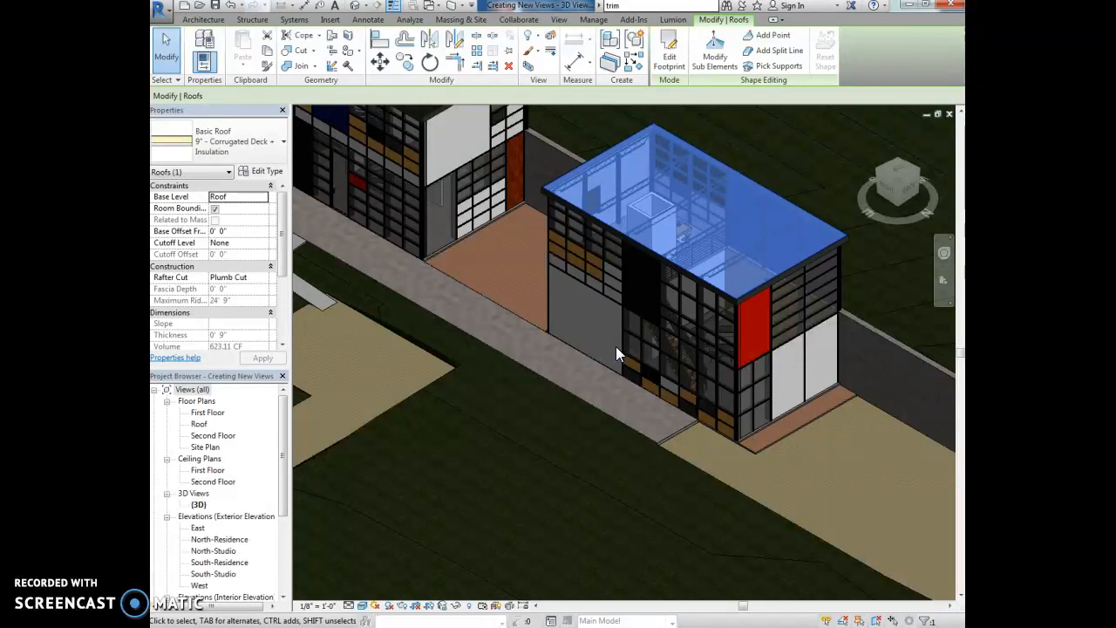
pyautogui.click(563, 476)
pyautogui.scroll(-2, 719, 482)
pyautogui.scroll(3, 473, 297)
pyautogui.scroll(-3, 547, 362)
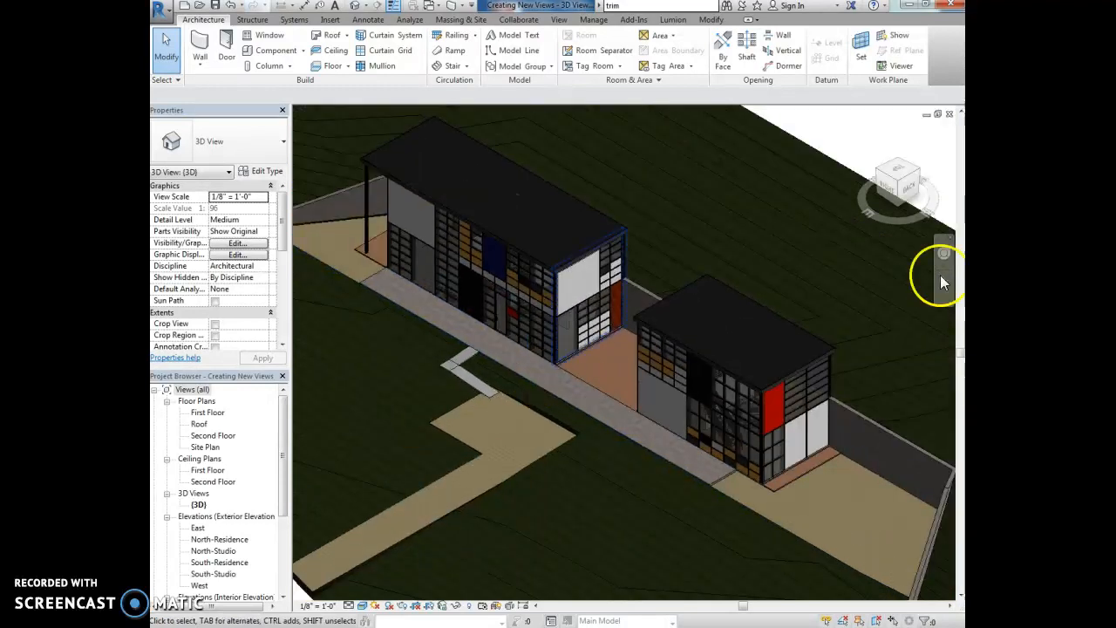
pyautogui.moveTo(906, 191); pyautogui.dragTo(643, 194)
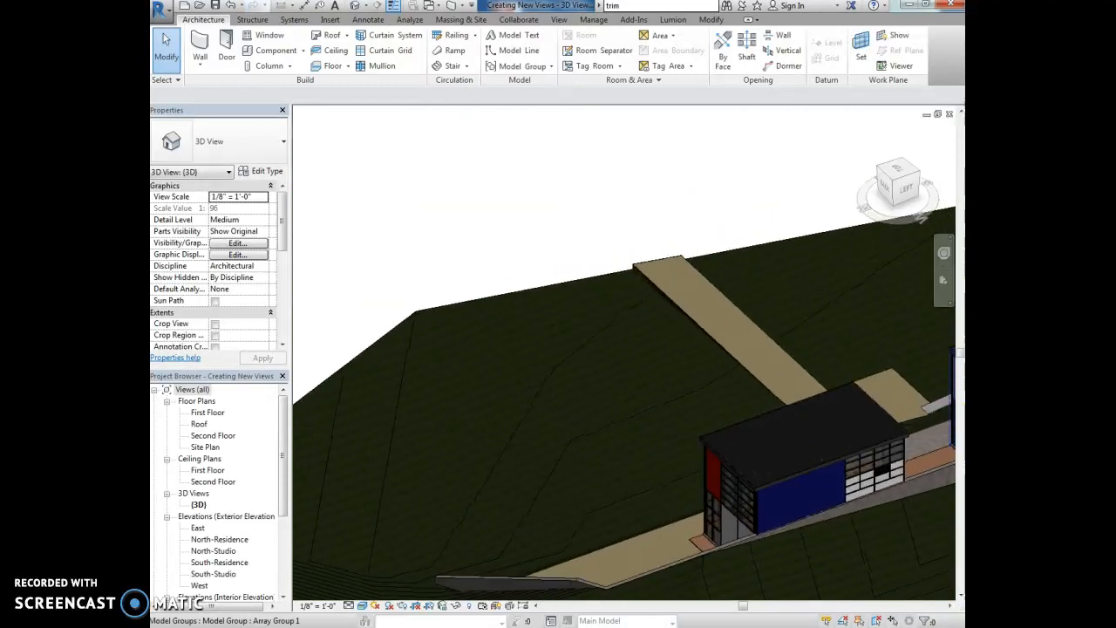
pyautogui.scroll(1, 823, 504)
pyautogui.moveTo(859, 499); pyautogui.dragTo(591, 383, button='middle')
pyautogui.scroll(1, 600, 375)
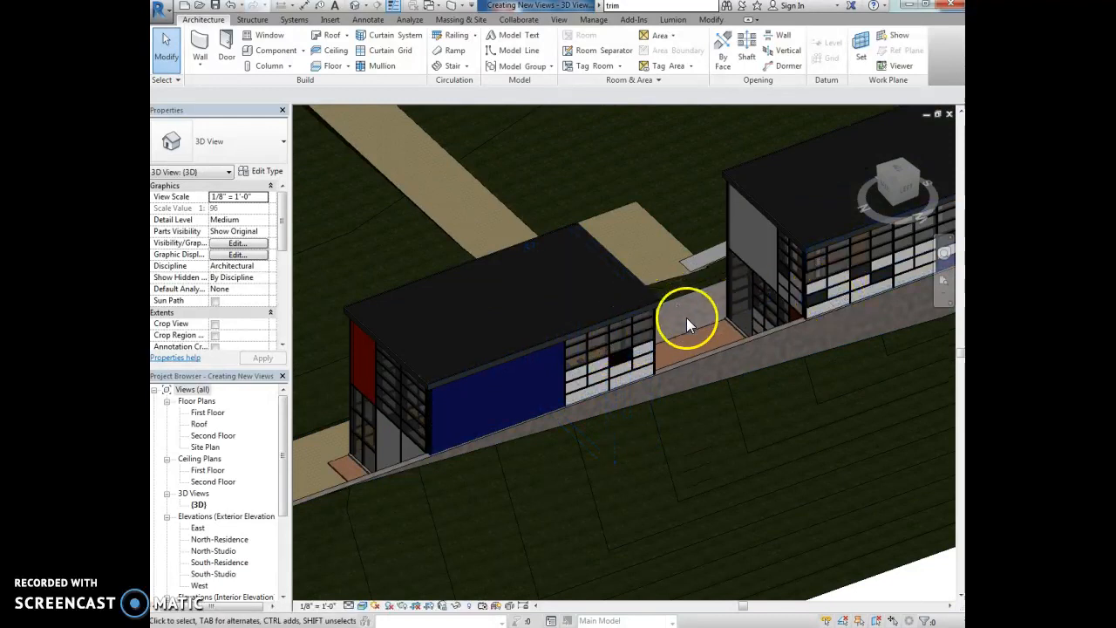
# Open the First Floor plan and inspect the rooms around the spiral stair
pyautogui.doubleClick(207, 412)
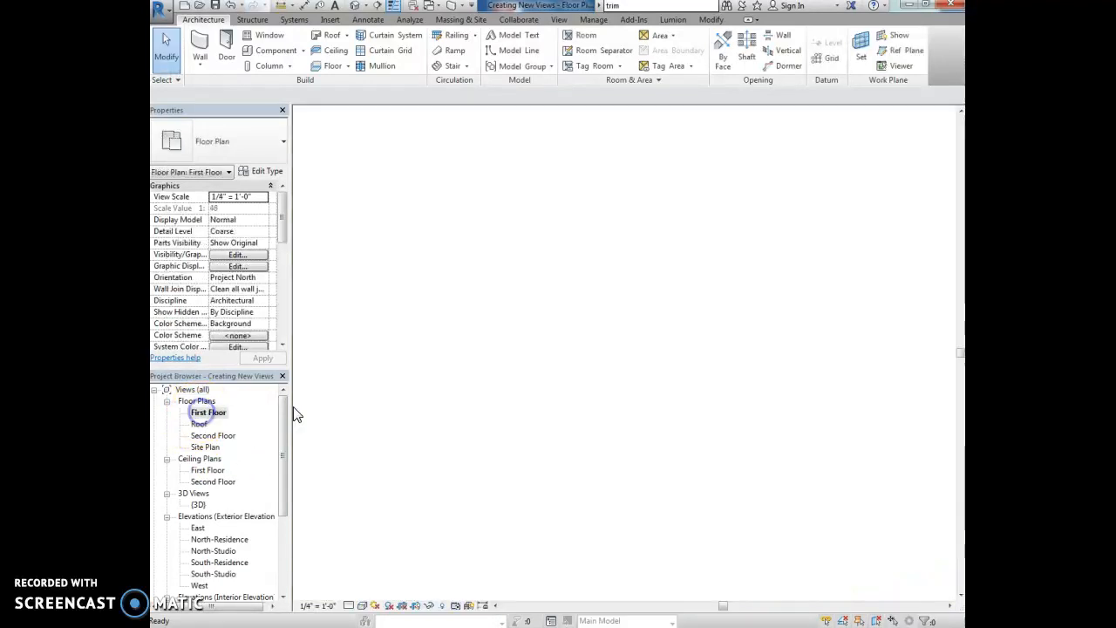
pyautogui.scroll(5, 593, 439)
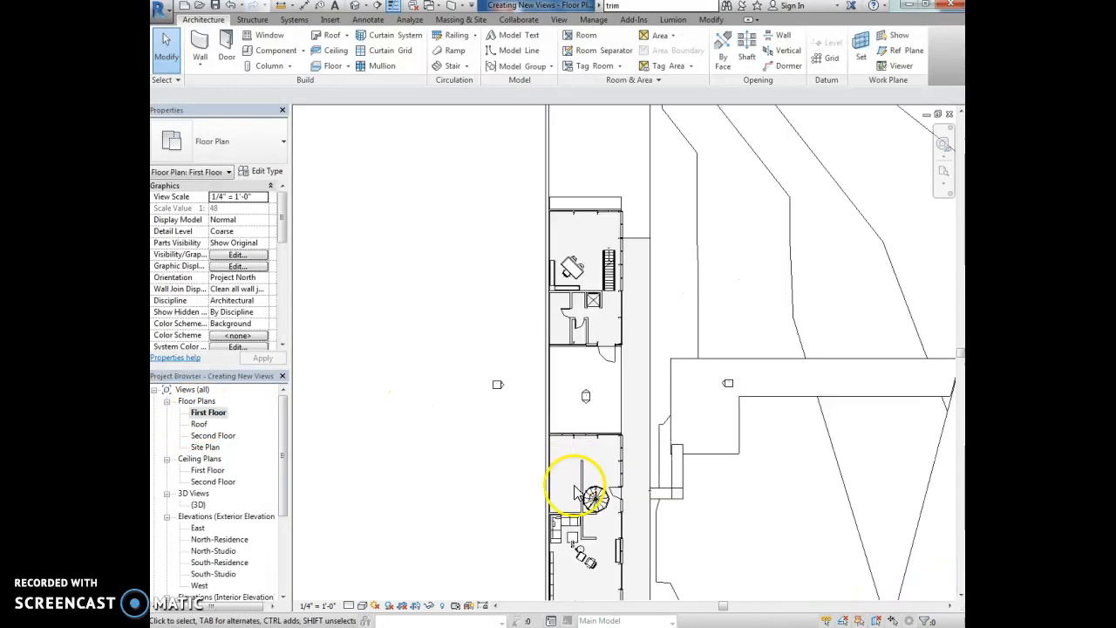
pyautogui.scroll(2, 575, 492)
pyautogui.moveTo(630, 523); pyautogui.dragTo(599, 340, button='middle')
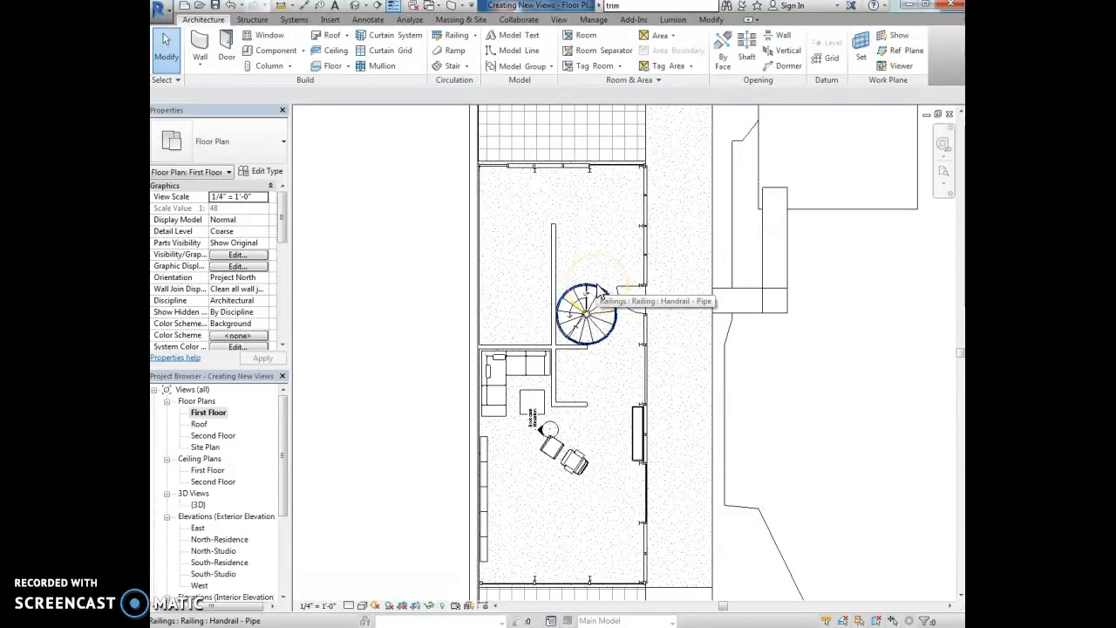
pyautogui.click(225, 49)
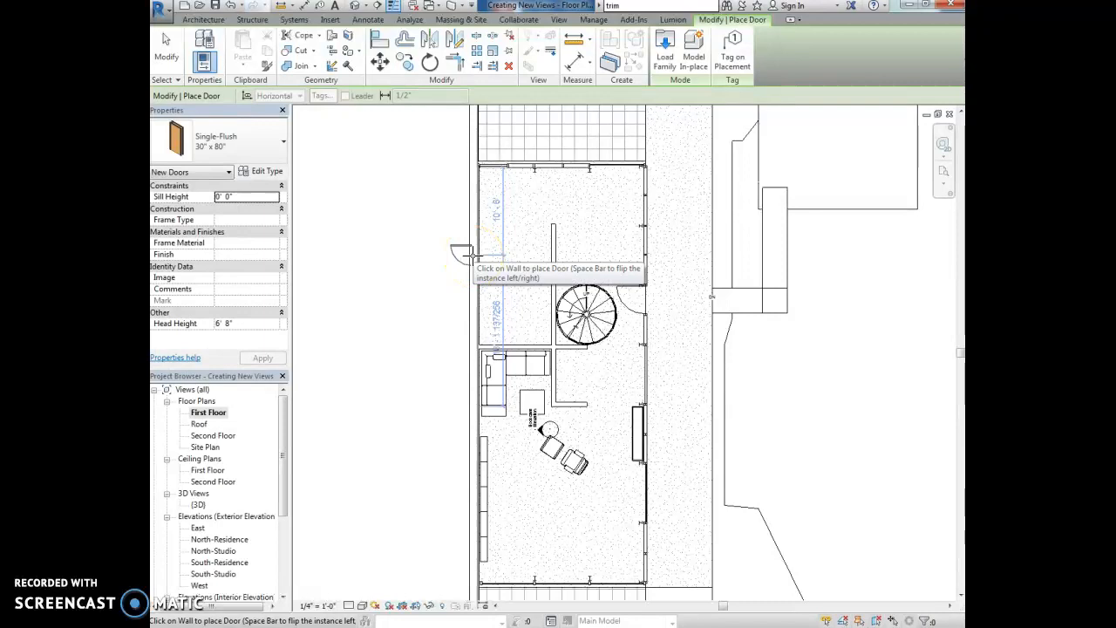
pyautogui.click(165, 50)
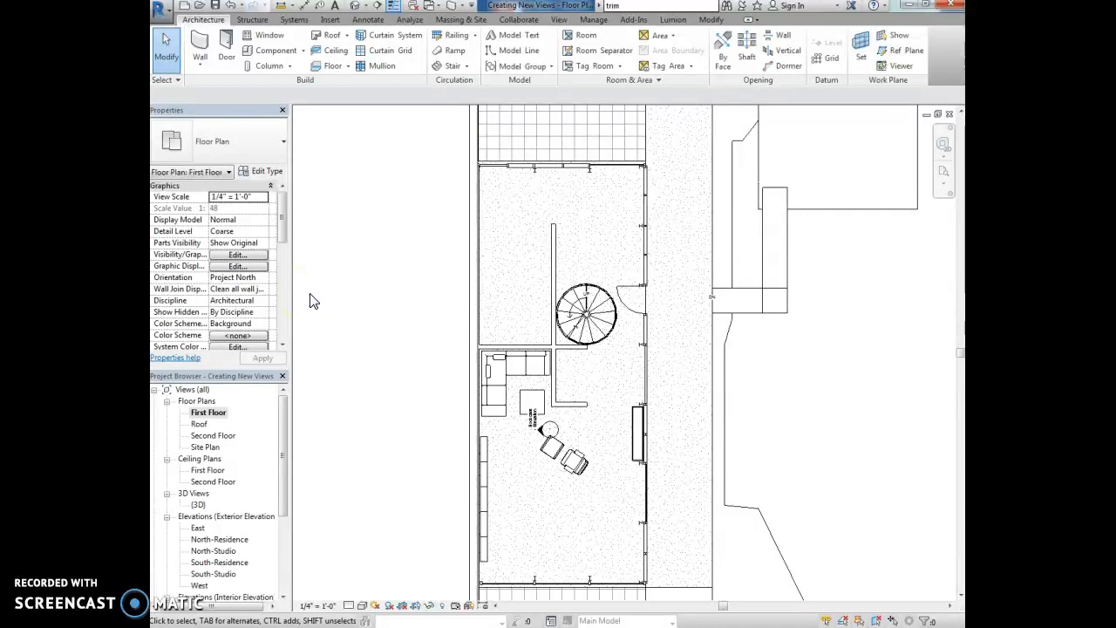
# Review the First Floor ceiling plan and the North-Residence and East exterior elevations
pyautogui.doubleClick(209, 471)
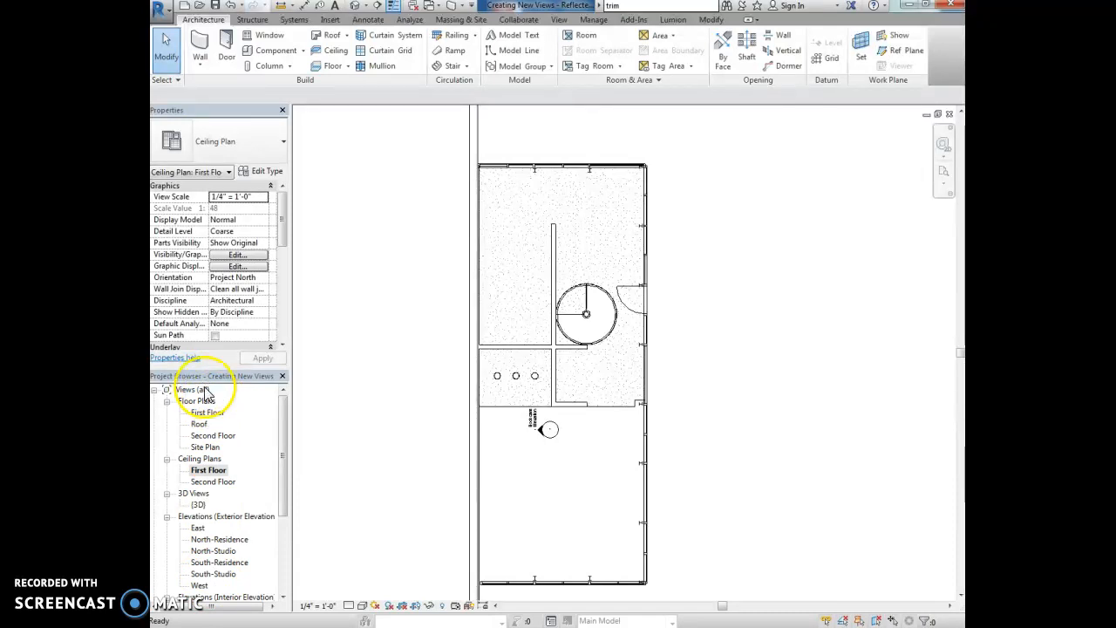
pyautogui.doubleClick(211, 540)
pyautogui.scroll(-3, 541, 484)
pyautogui.doubleClick(197, 528)
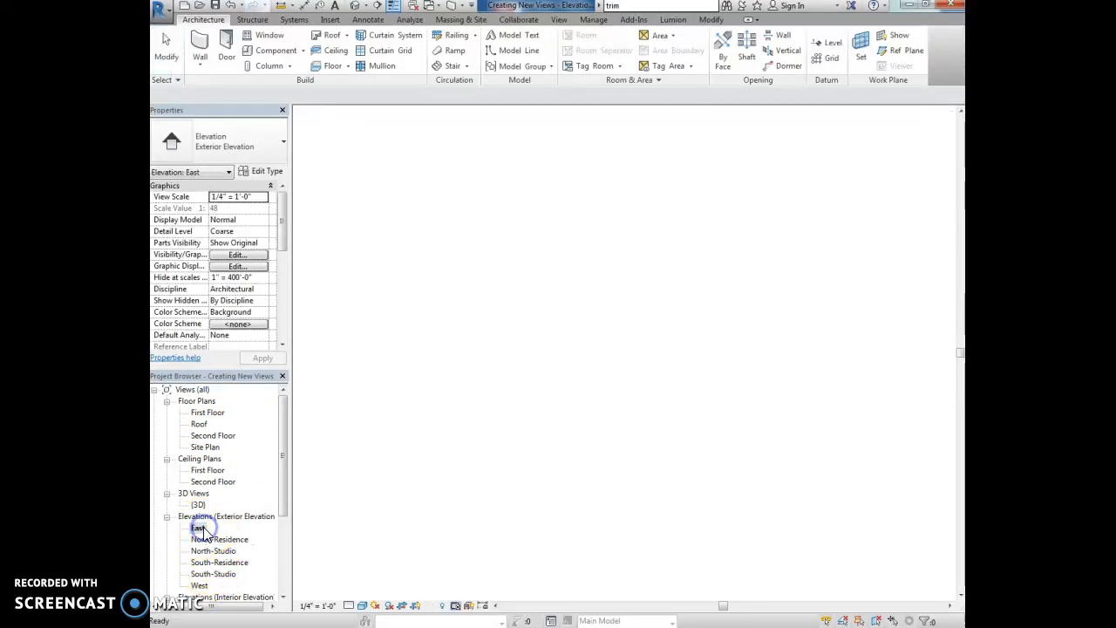
# Open the West exterior elevation and inspect its level lines, selecting the First Floor level
pyautogui.doubleClick(200, 585)
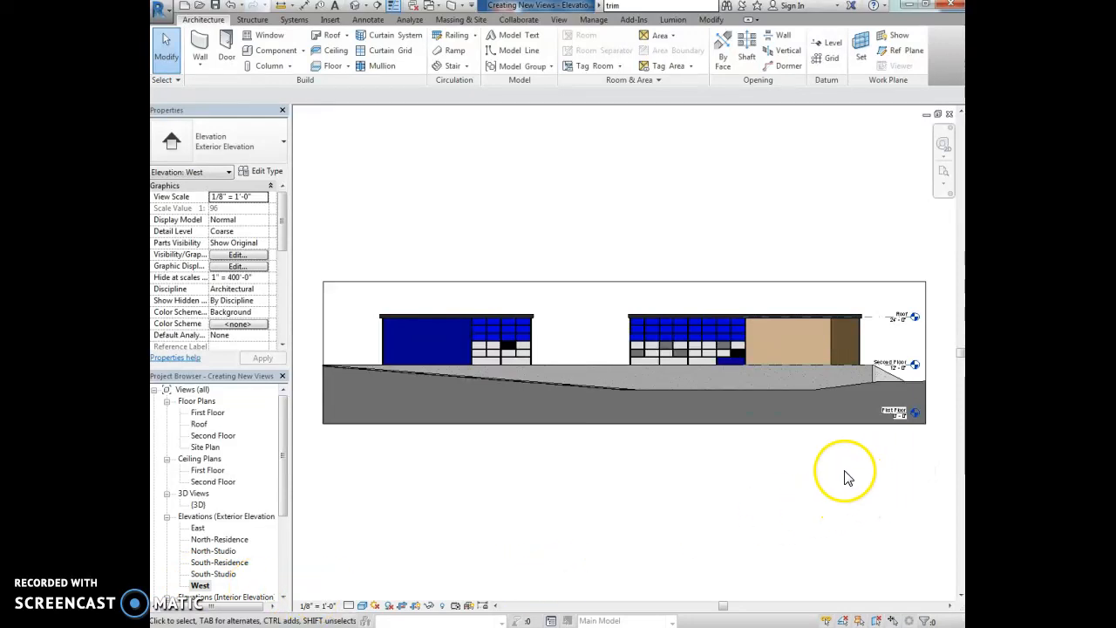
pyautogui.scroll(-2, 401, 491)
pyautogui.scroll(5, 755, 428)
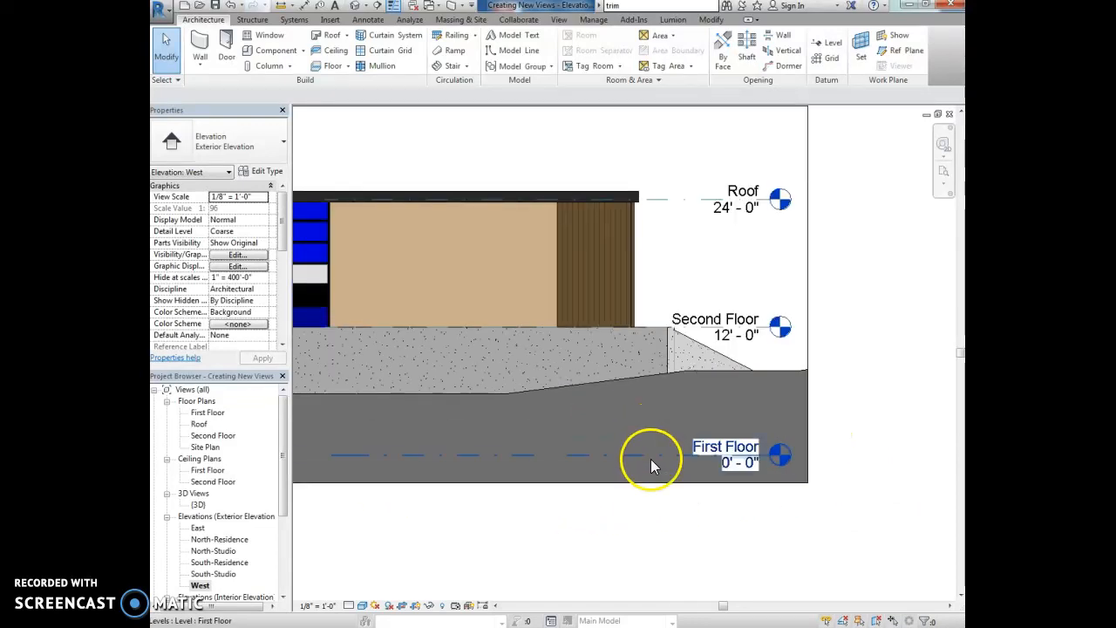
pyautogui.click(650, 458)
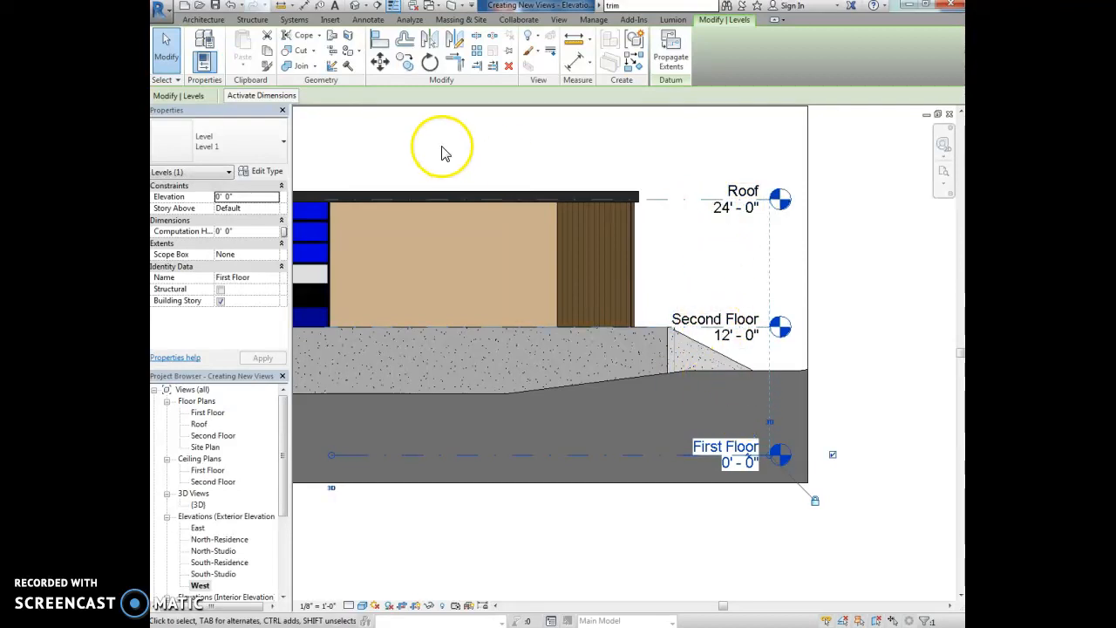
# Draw a vertical grid line along the edge between the tan and brown walls, from above the roof down to the First Floor level
pyautogui.click(205, 20)
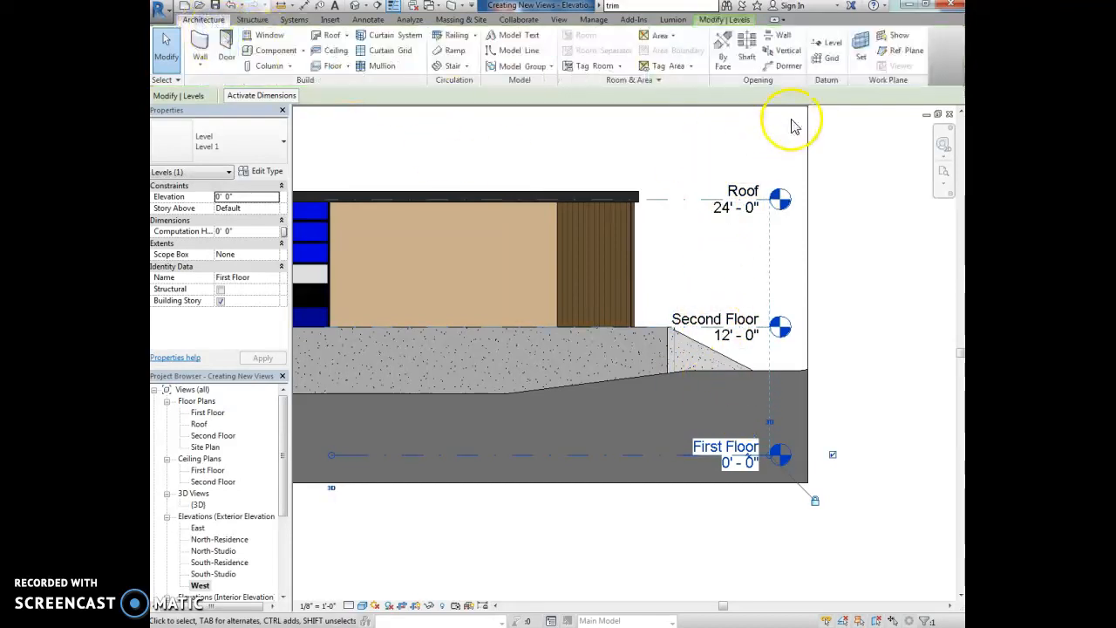
pyautogui.click(827, 58)
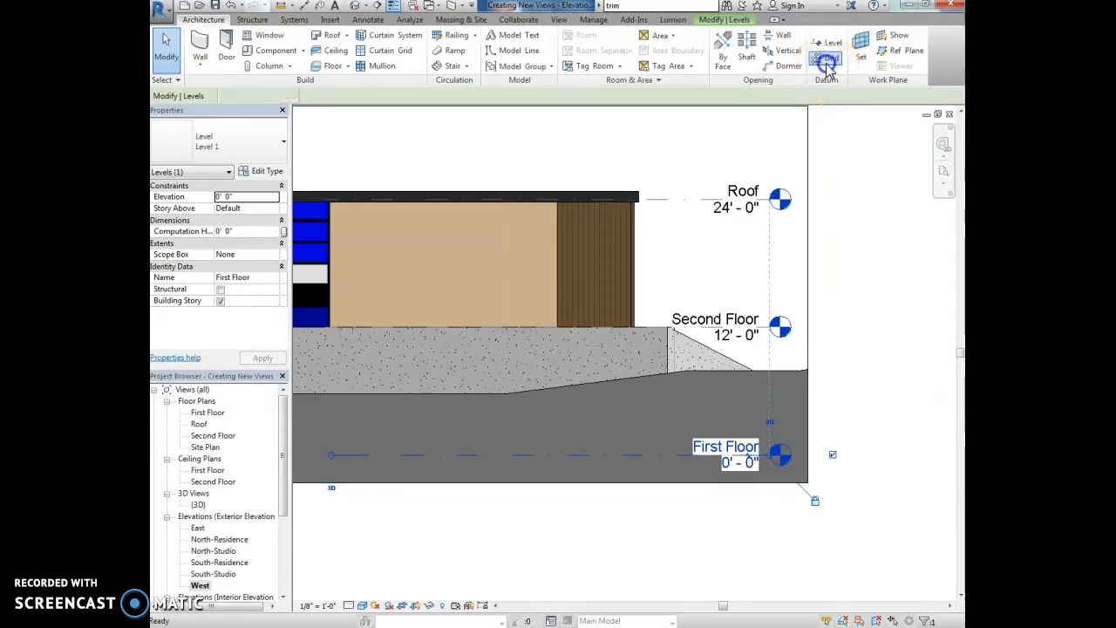
pyautogui.click(558, 136)
pyautogui.click(559, 433)
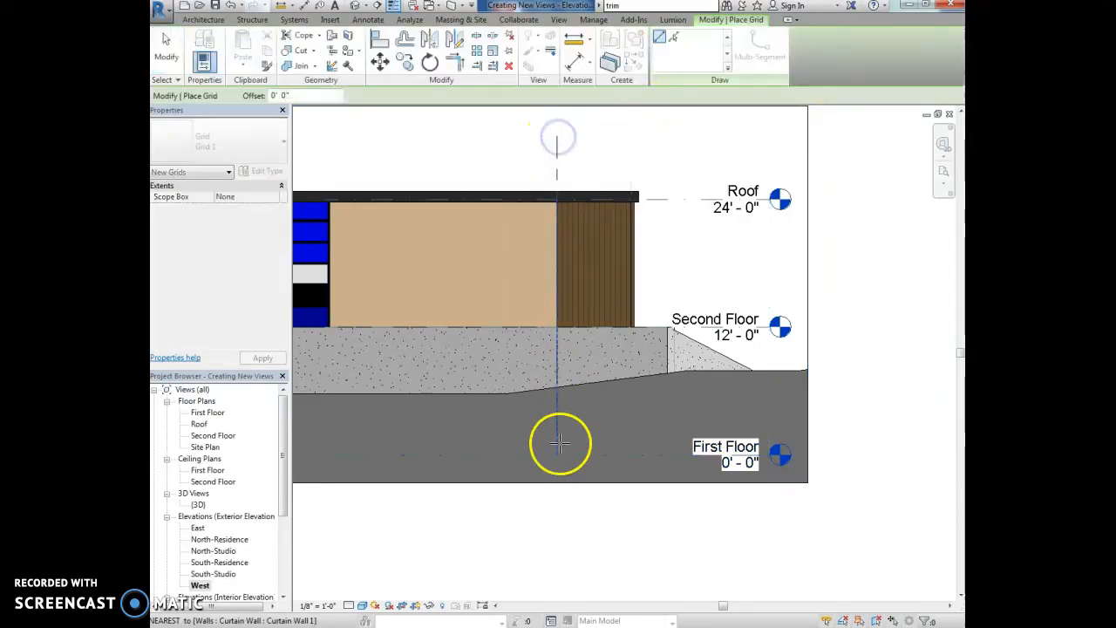
pyautogui.press('Escape')
pyautogui.press('Escape')
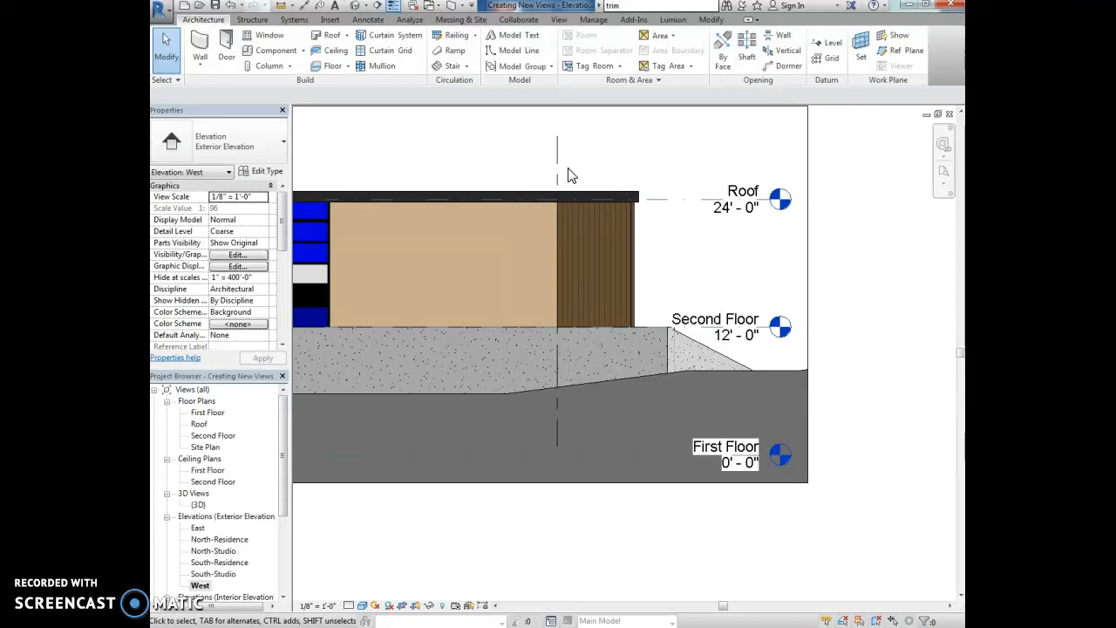
# In the First Floor plan, place an aligned dimension between the outer retaining wall and the interior wall near the spiral stair
pyautogui.doubleClick(209, 412)
pyautogui.scroll(-3, 448, 474)
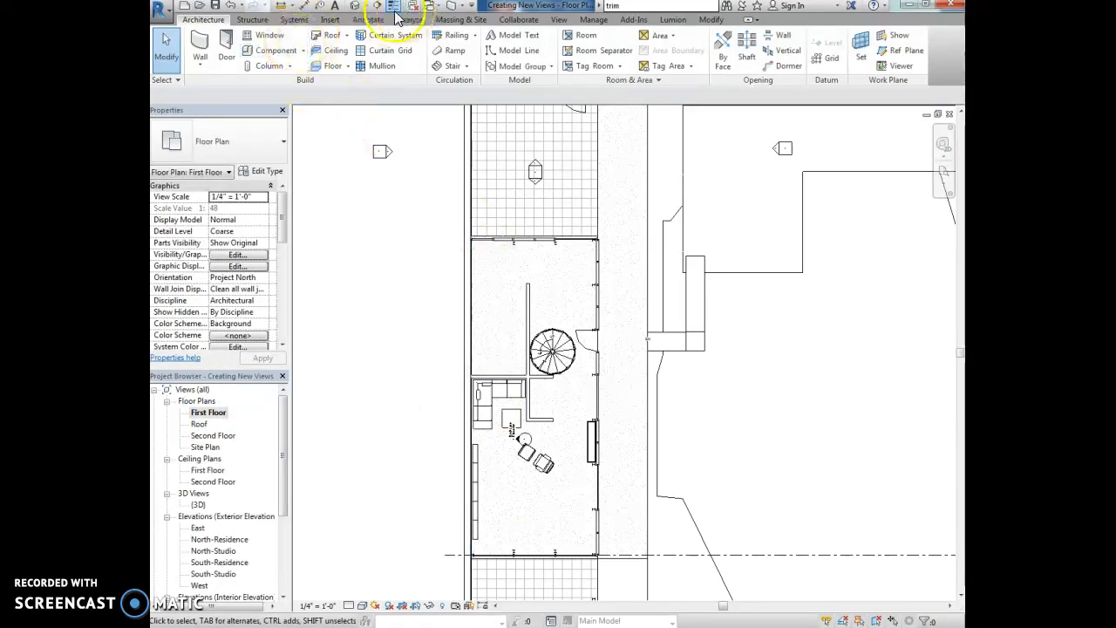
pyautogui.click(368, 19)
pyautogui.click(203, 48)
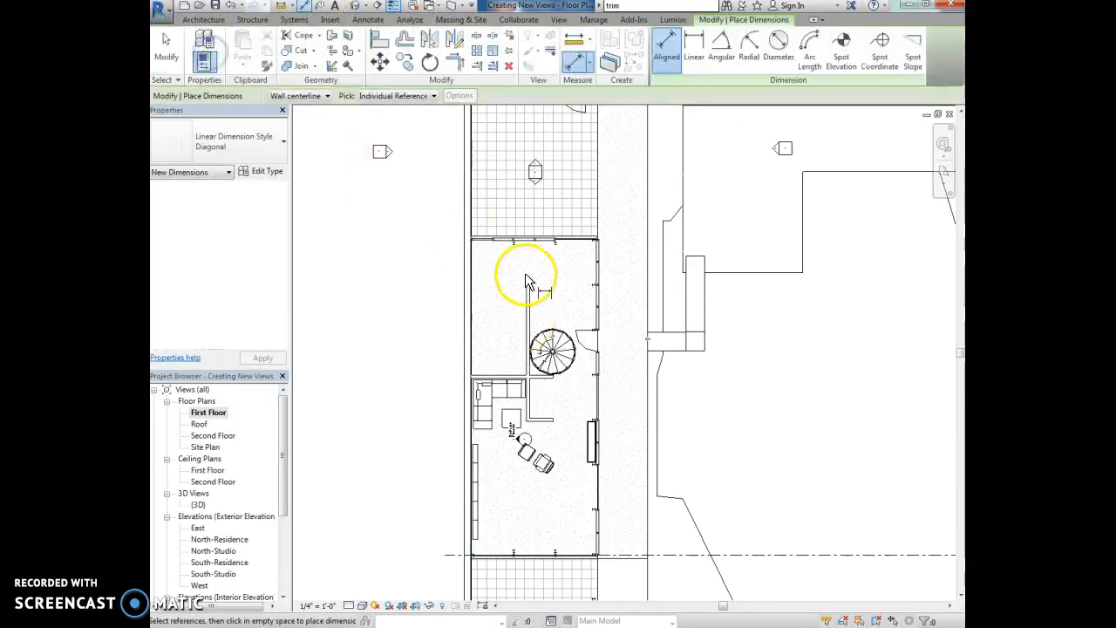
pyautogui.scroll(2, 527, 292)
pyautogui.click(526, 300)
pyautogui.click(394, 301)
pyautogui.click(454, 310)
pyautogui.press('Escape')
pyautogui.press('Escape')
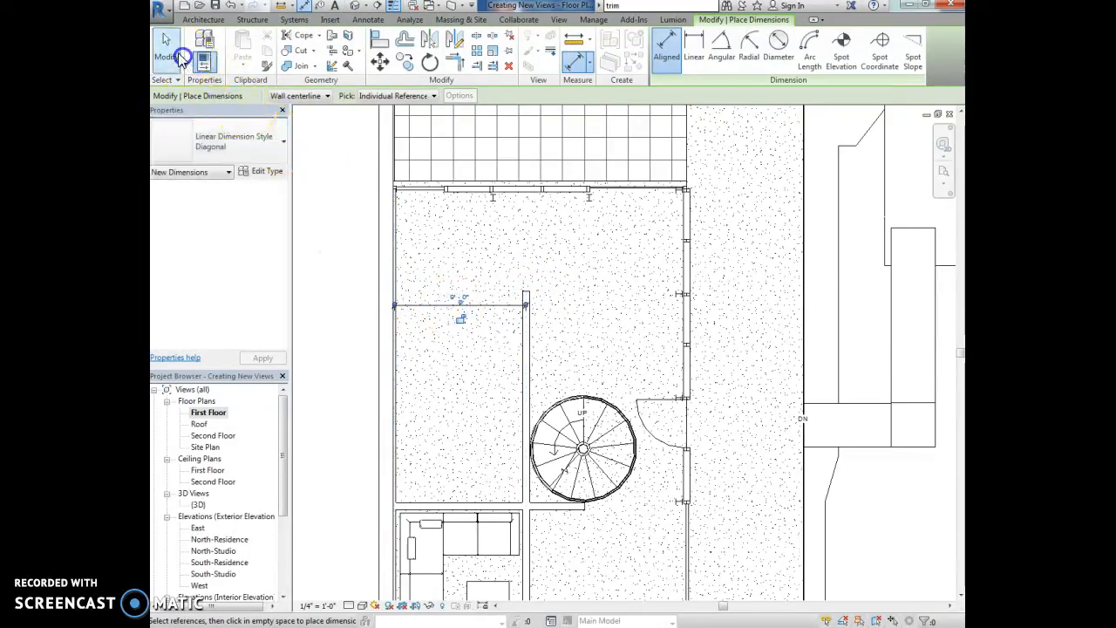
# Inspect the properties of the dimension near the spiral stair and deselect it
pyautogui.click(475, 310)
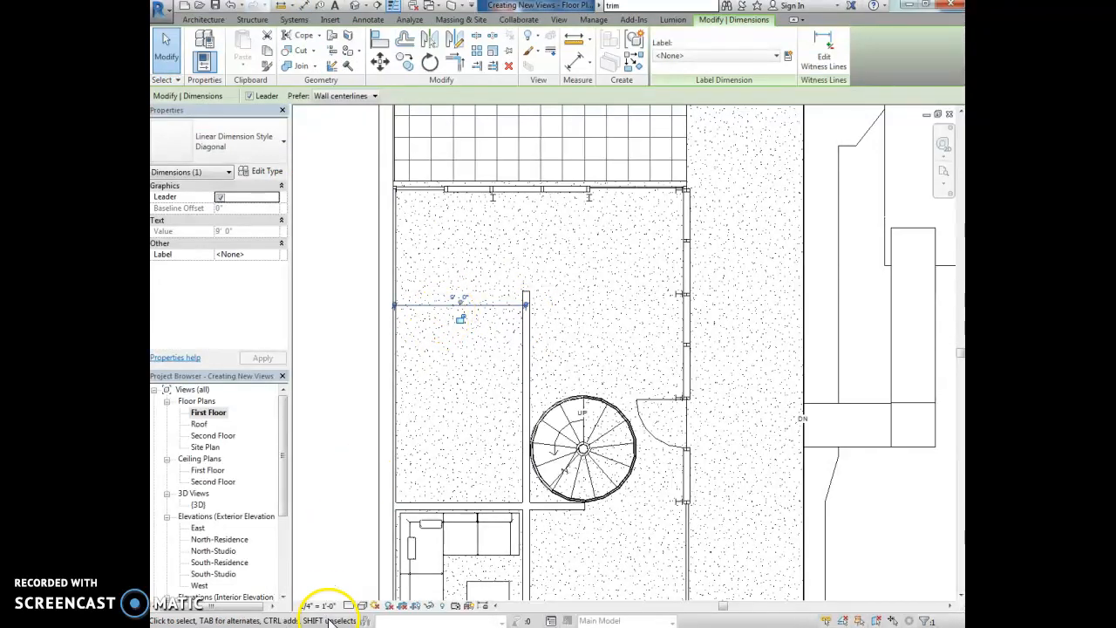
pyautogui.click(229, 139)
pyautogui.click(349, 244)
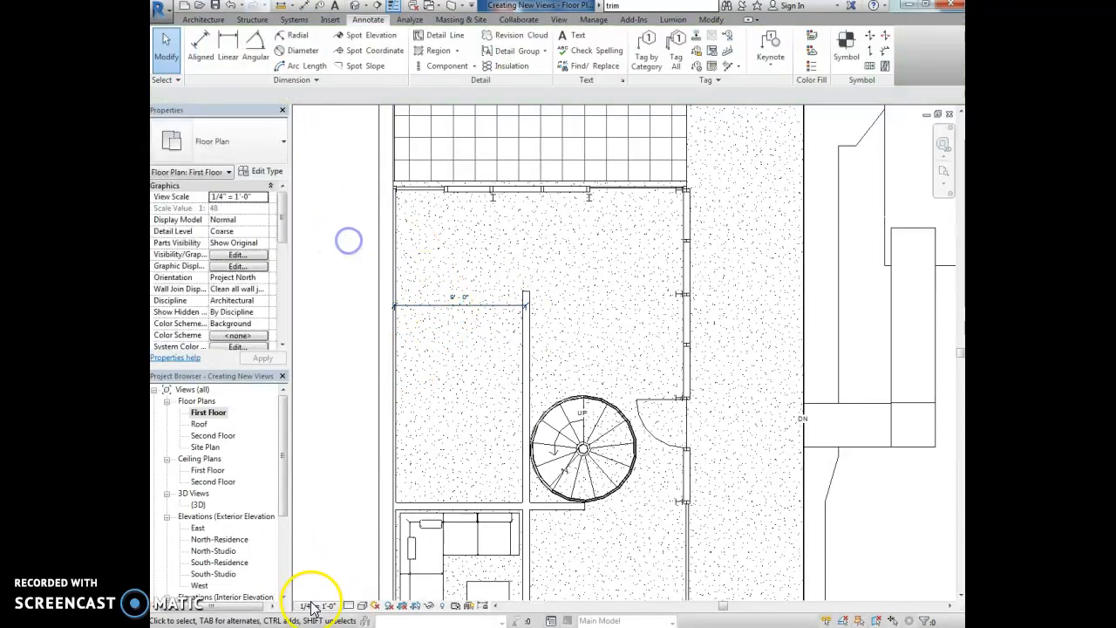
# Try the First Floor plan at a view scale of 1/8" = 1'-0" and return it to 1/4" = 1'-0"
pyautogui.click(318, 605)
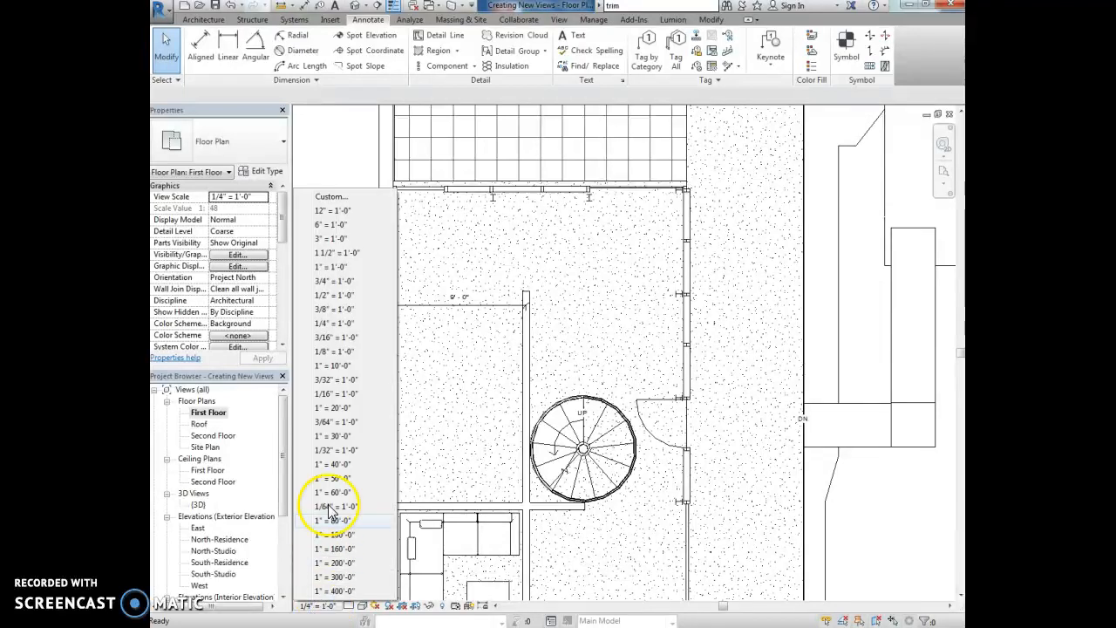
pyautogui.click(340, 352)
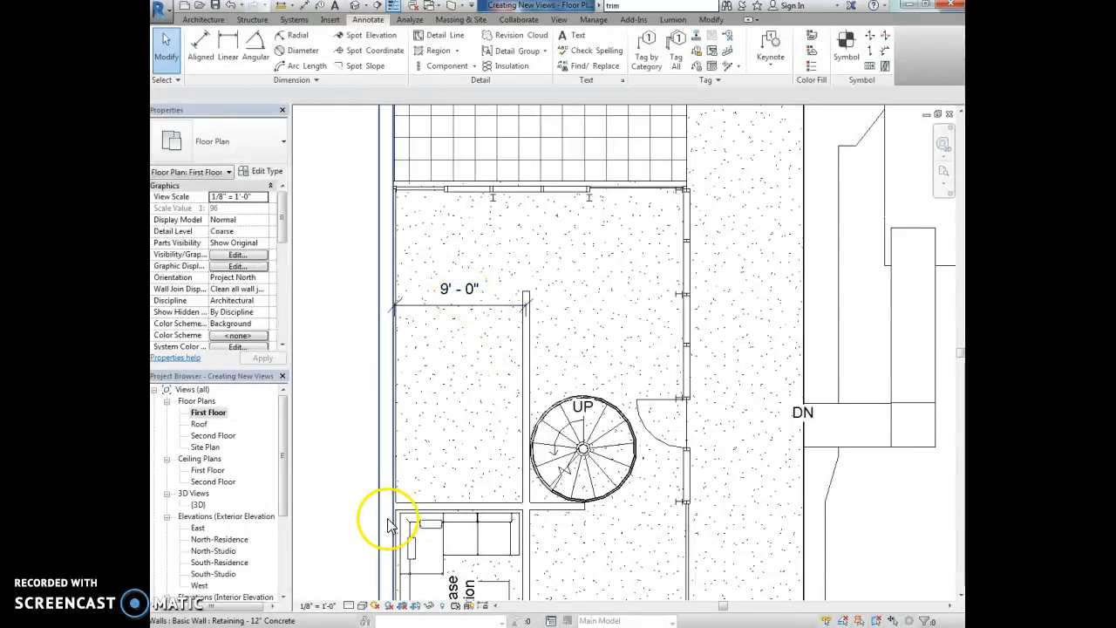
pyautogui.click(330, 608)
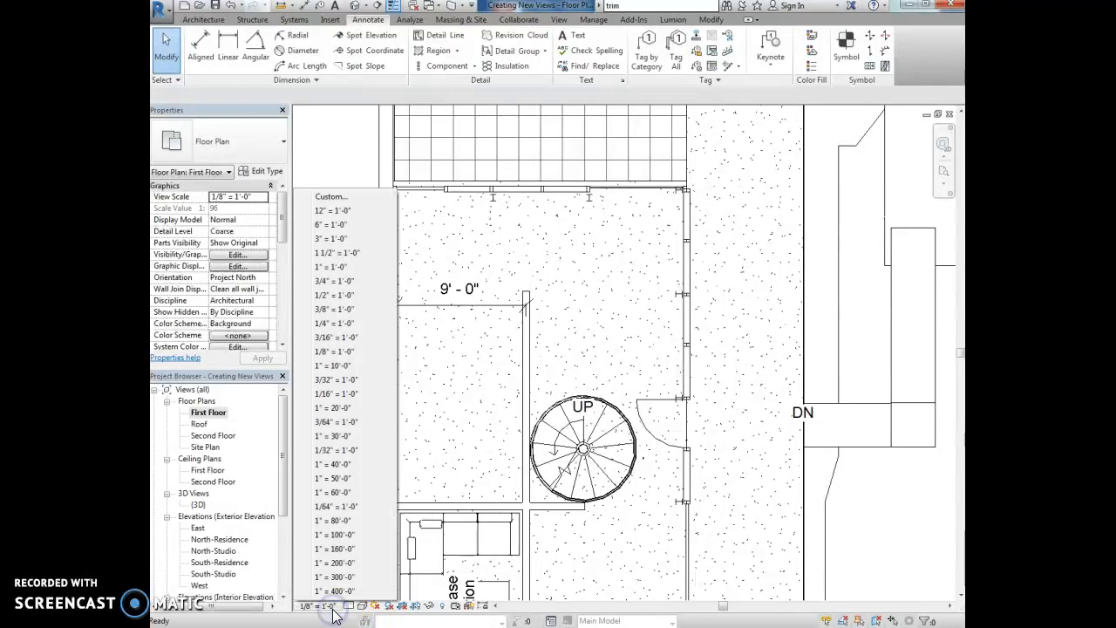
pyautogui.click(343, 324)
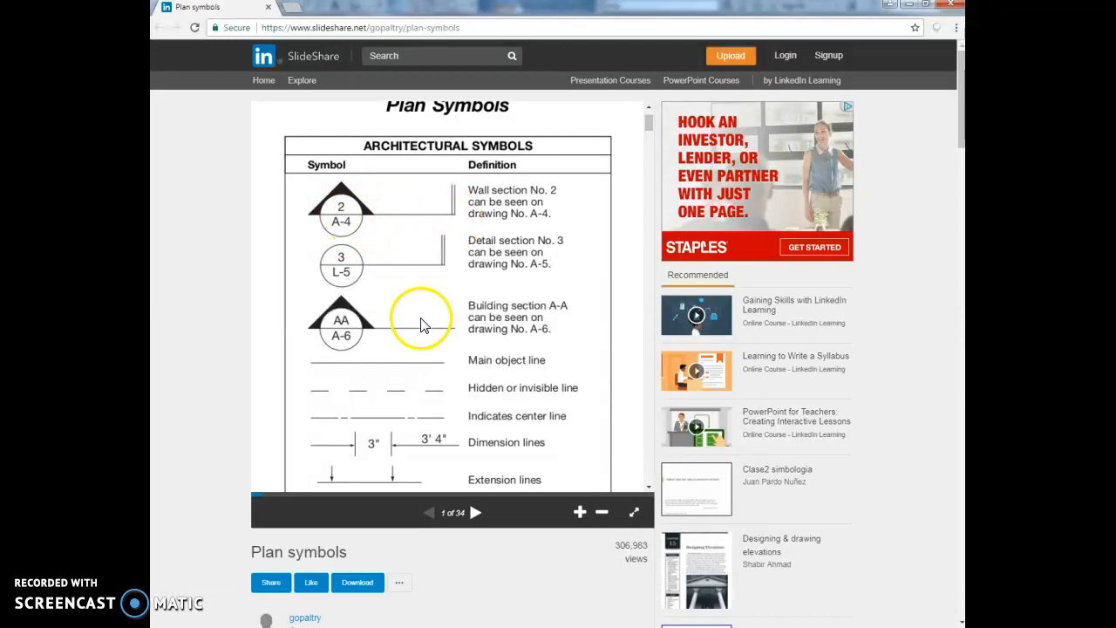
# Switch to the SlideShare page in the web browser and review the architectural plan symbols
pyautogui.scroll(-1, 392, 374)
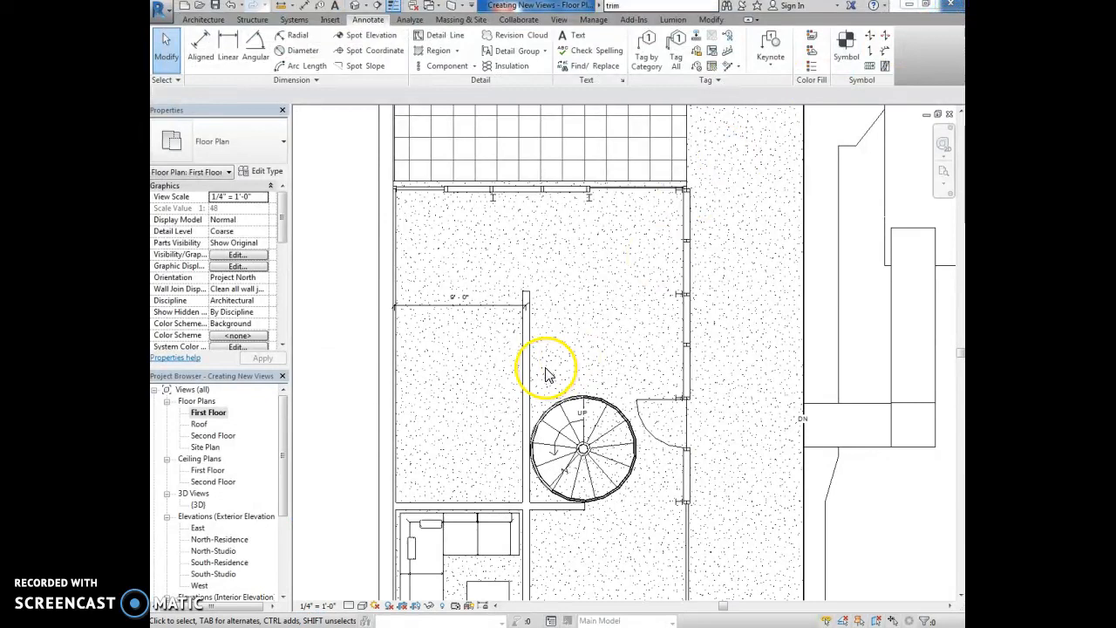
pyautogui.click(556, 19)
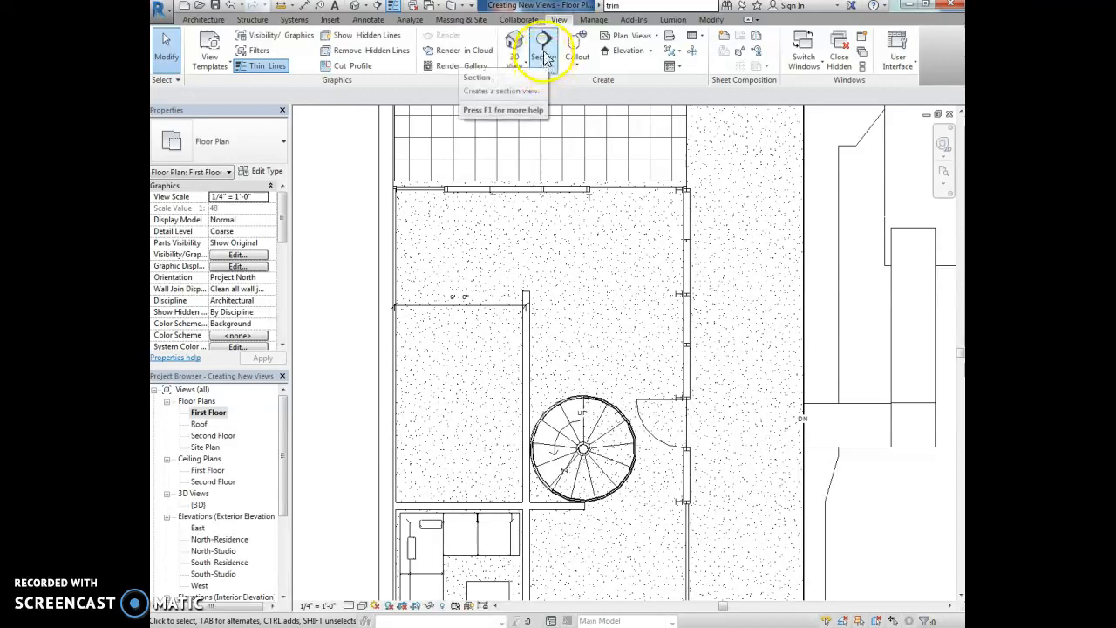
pyautogui.click(570, 67)
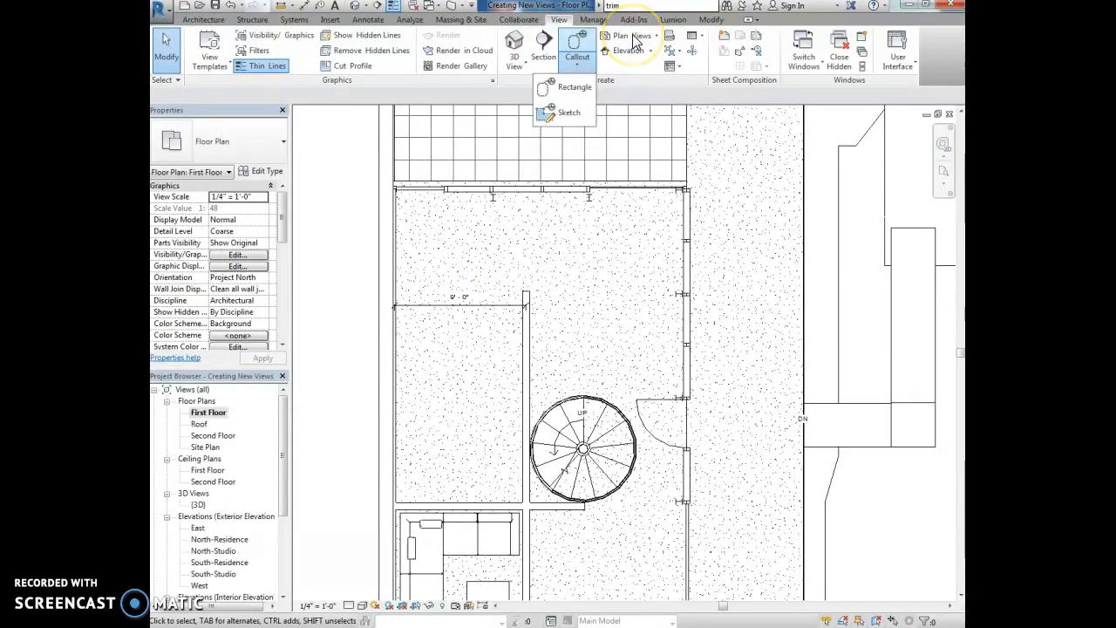
pyautogui.click(185, 597)
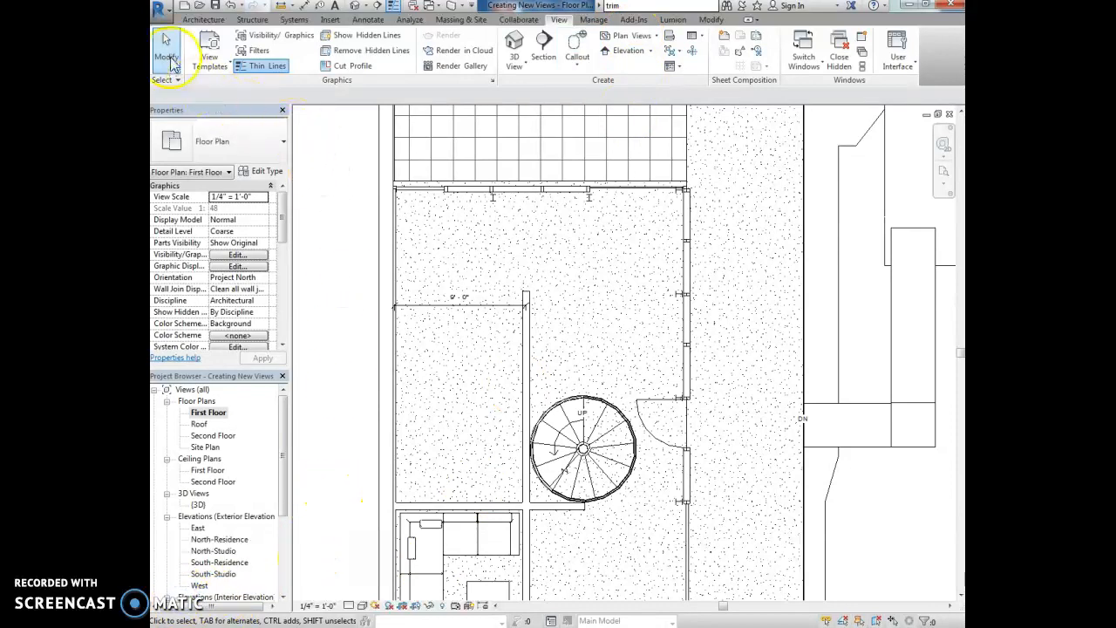
# Review the Save As choices for a project and a template, and check the project's save location and file type without saving
pyautogui.click(162, 20)
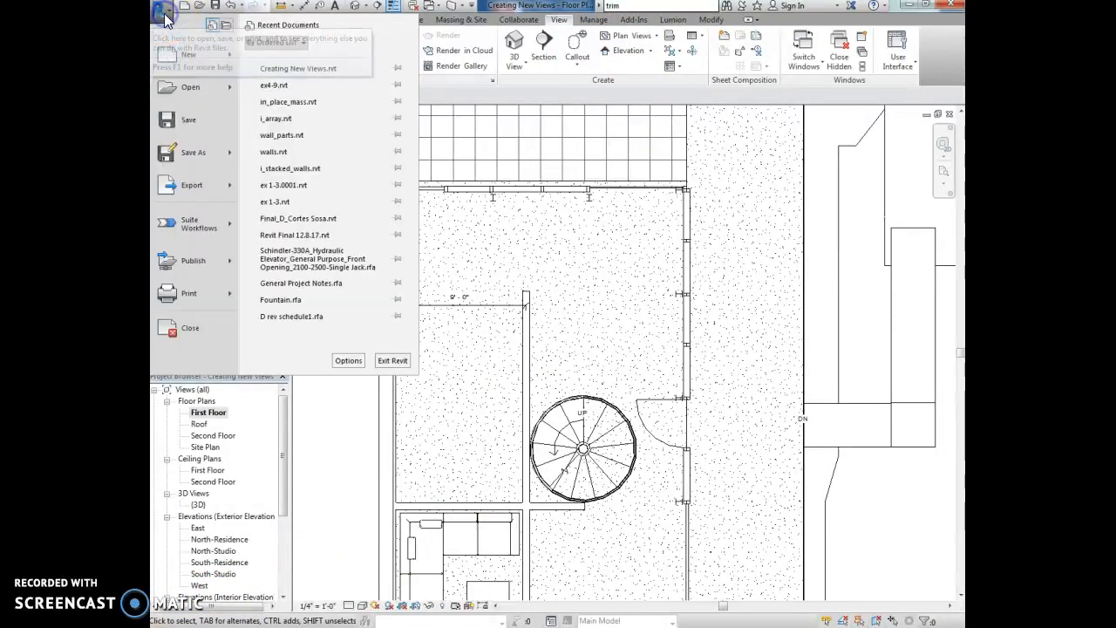
pyautogui.moveTo(212, 155)
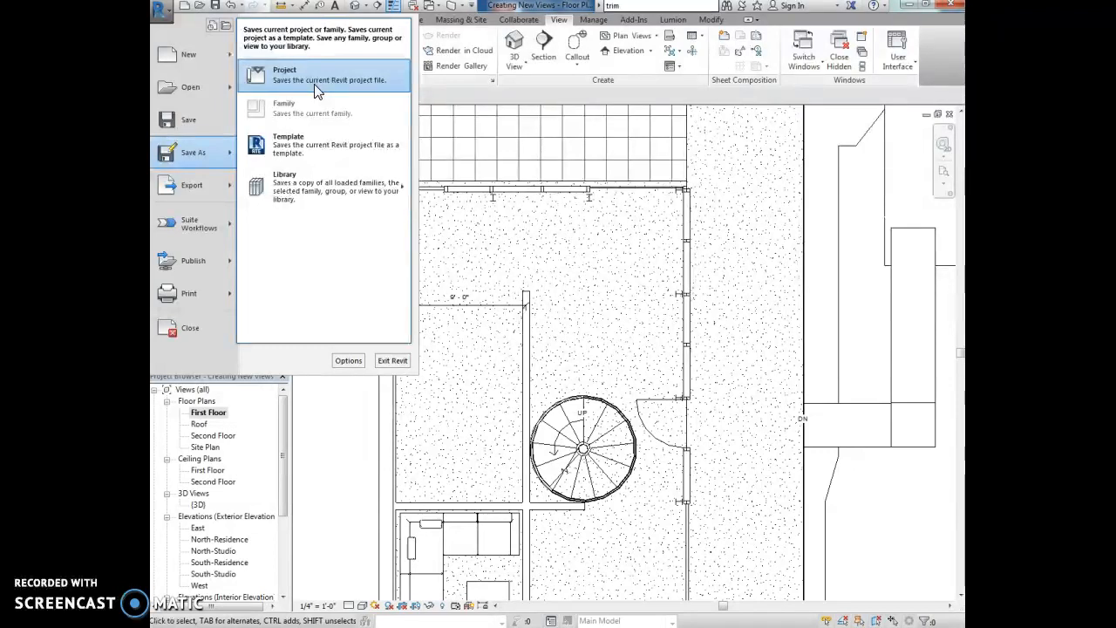
pyautogui.click(317, 153)
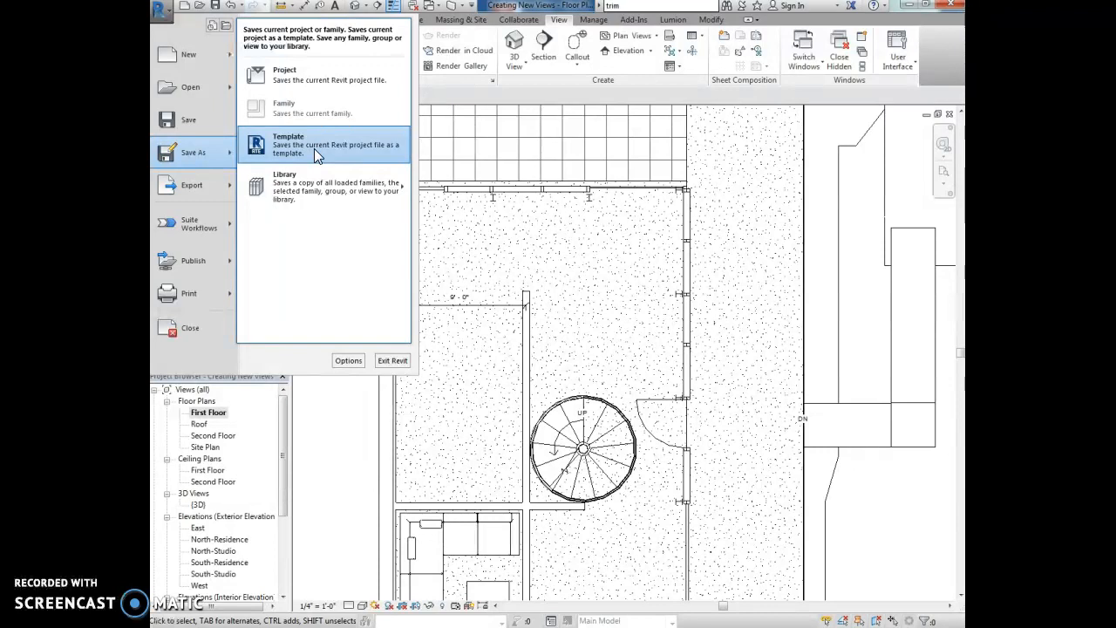
pyautogui.click(310, 119)
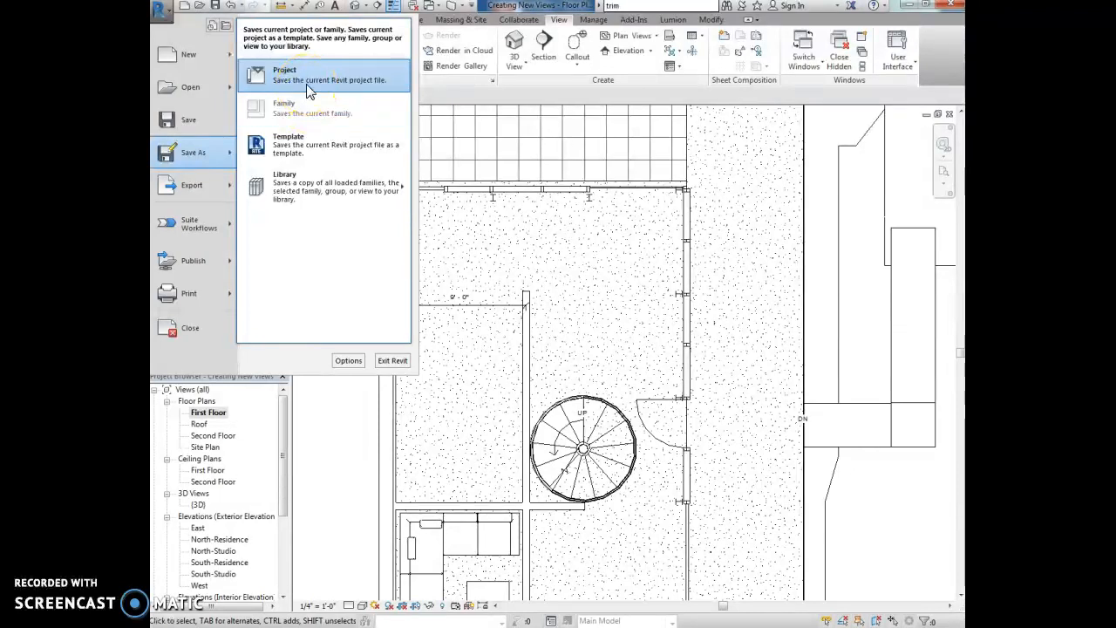
pyautogui.click(306, 75)
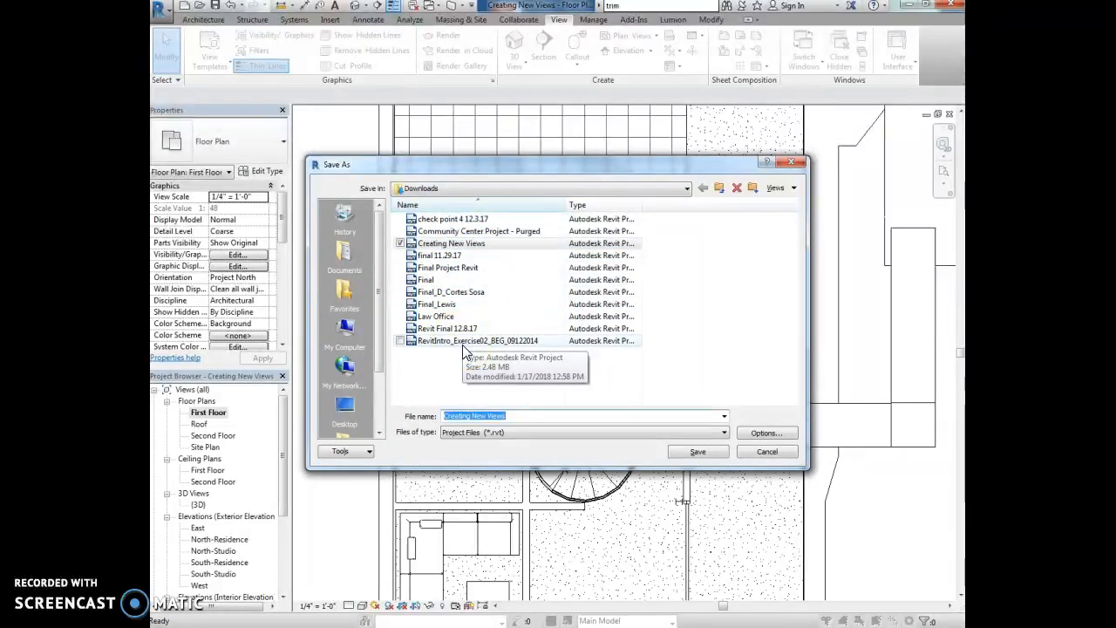
pyautogui.click(765, 451)
# Dismiss the save reminder, create a new project from the Construction Template, and look over its views in the Project Browser
pyautogui.click(186, 46)
pyautogui.click(158, 9)
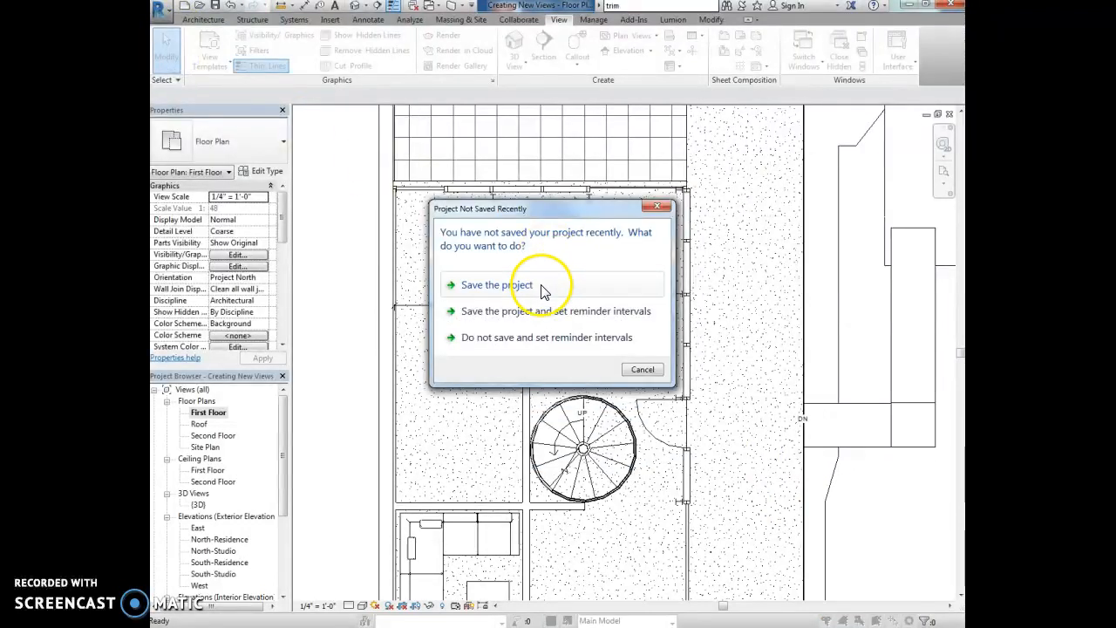
pyautogui.click(643, 368)
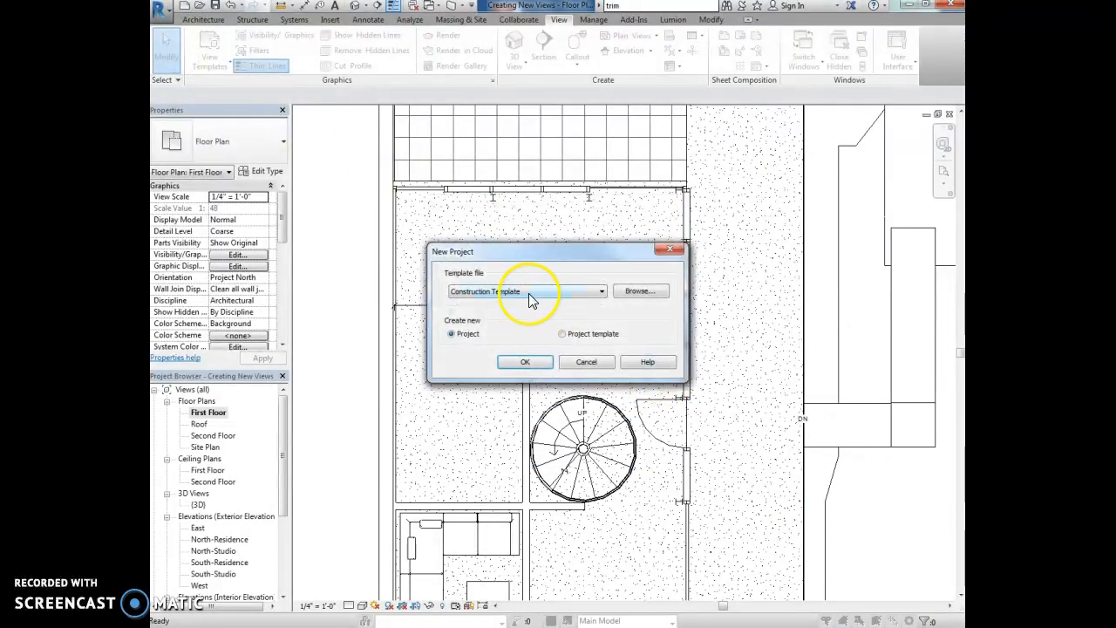
pyautogui.click(491, 291)
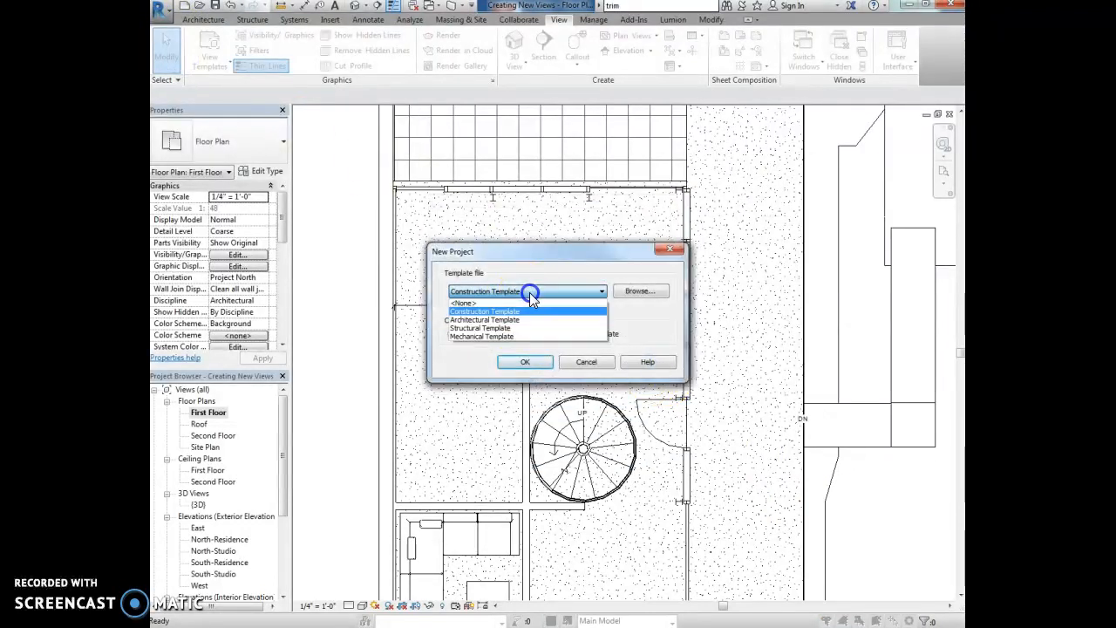
pyautogui.click(523, 341)
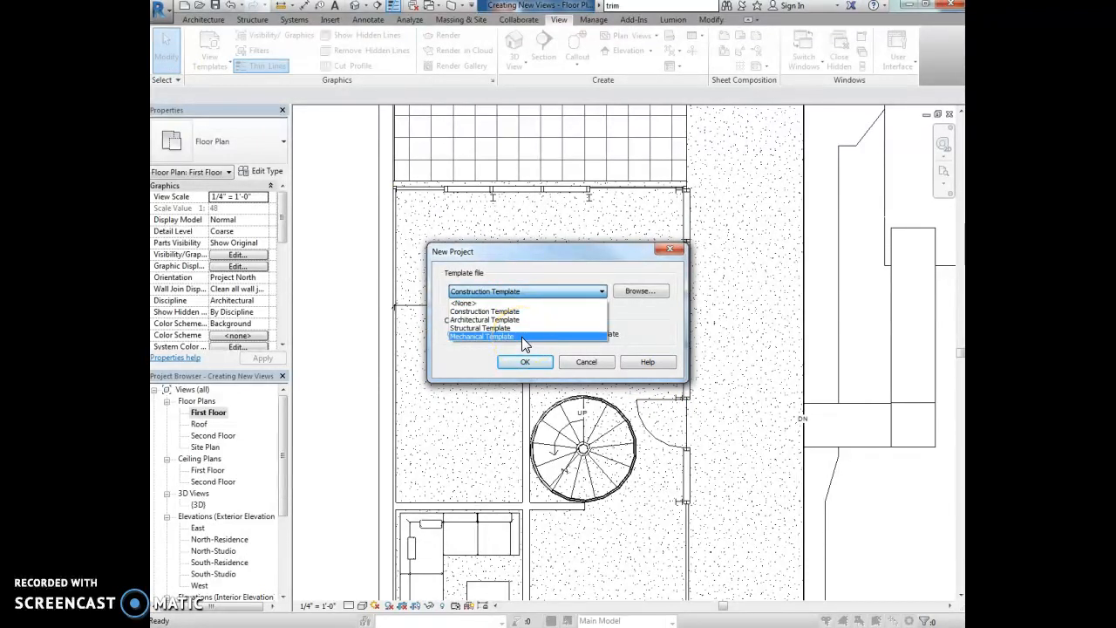
pyautogui.click(523, 314)
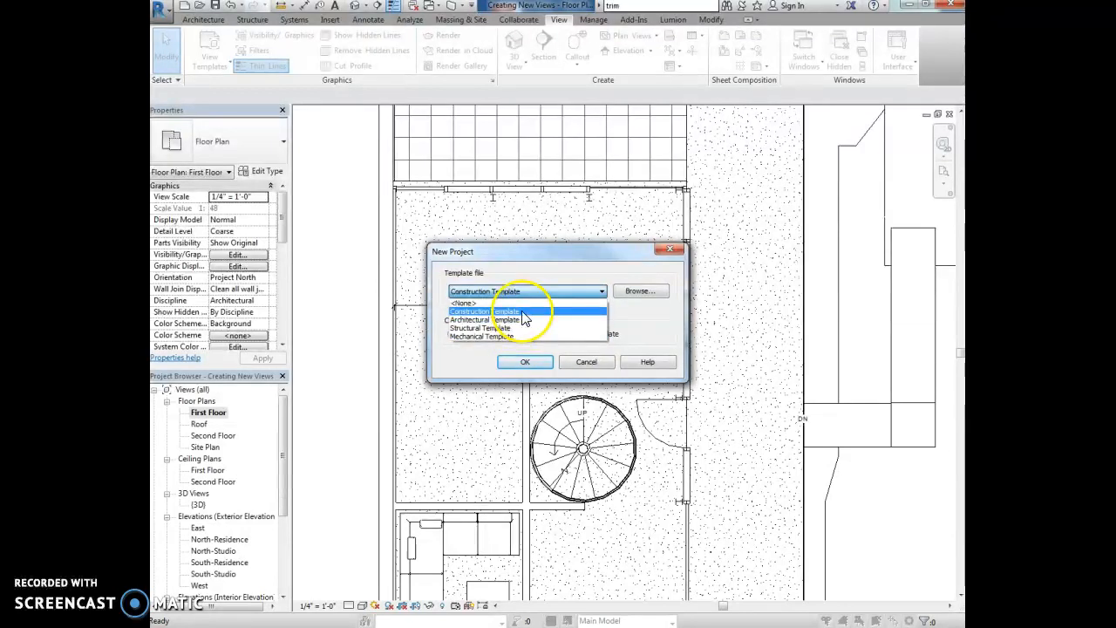
pyautogui.click(526, 361)
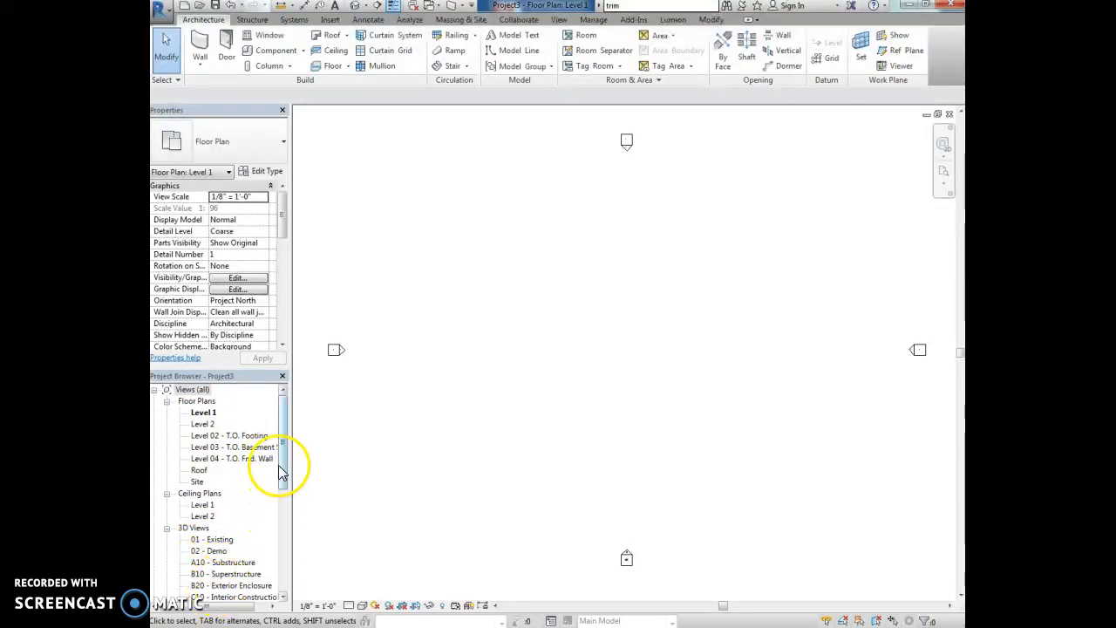
pyautogui.moveTo(282, 461)
pyautogui.mouseDown()
pyautogui.moveTo(285, 519)
pyautogui.moveTo(284, 441)
pyautogui.mouseUp()
# Create a new project from the Architectural Template
pyautogui.click(162, 12)
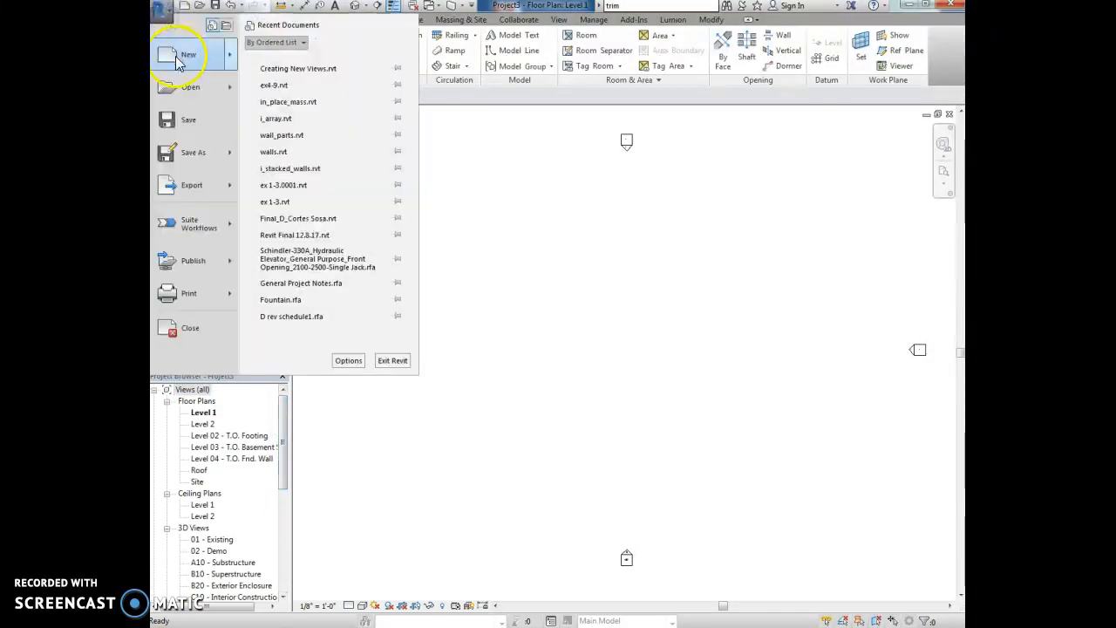
pyautogui.click(185, 54)
pyautogui.click(543, 290)
pyautogui.click(512, 319)
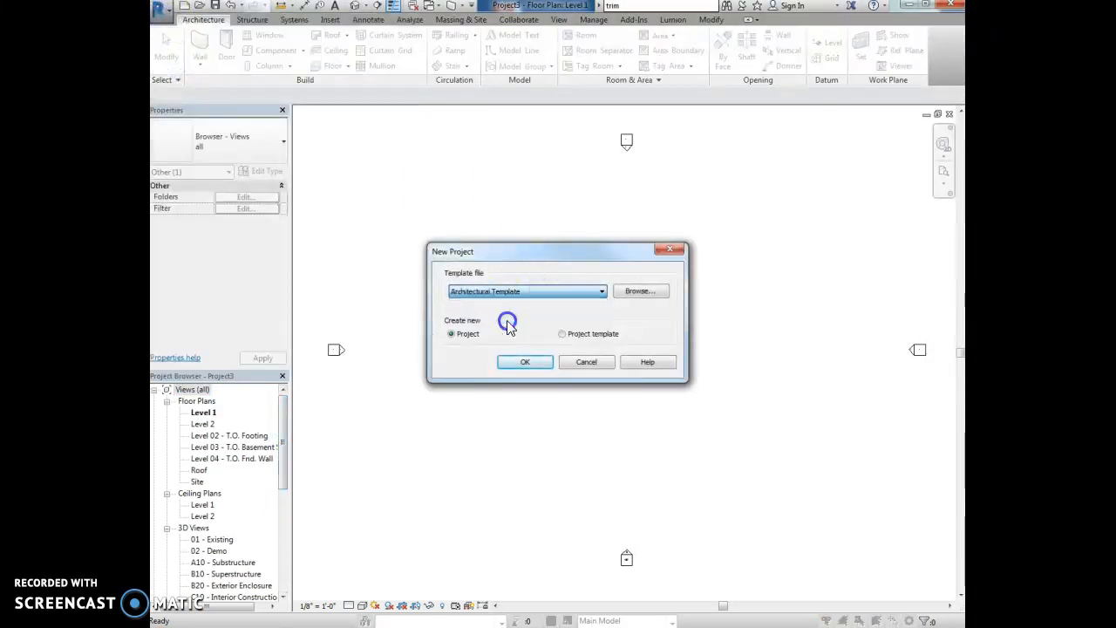
pyautogui.click(523, 364)
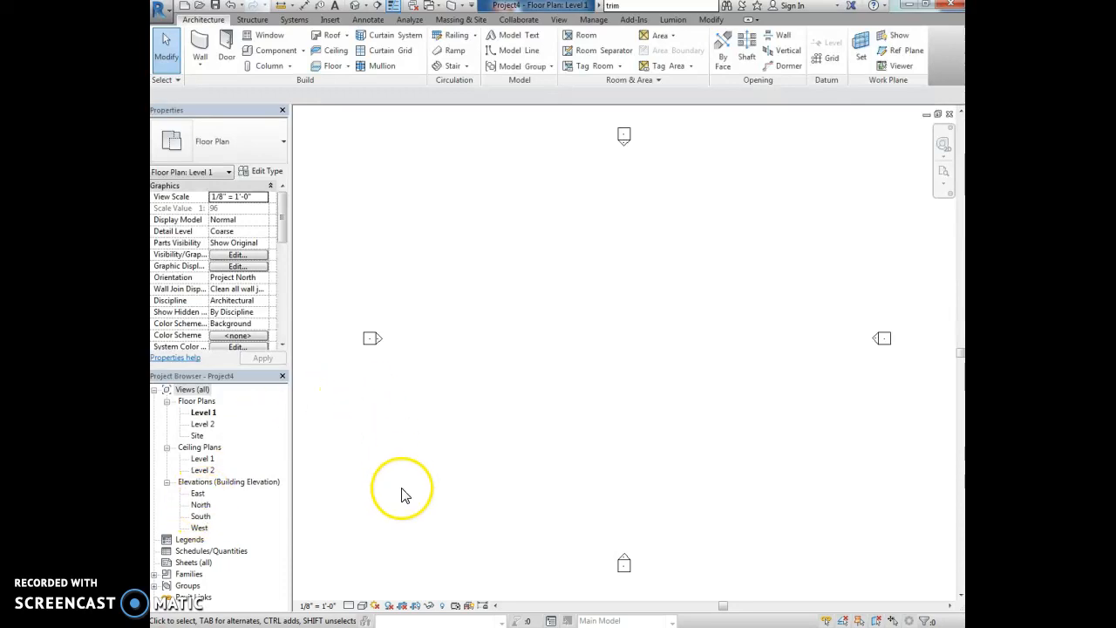
# Create a new project from the Structural Template
pyautogui.click(160, 10)
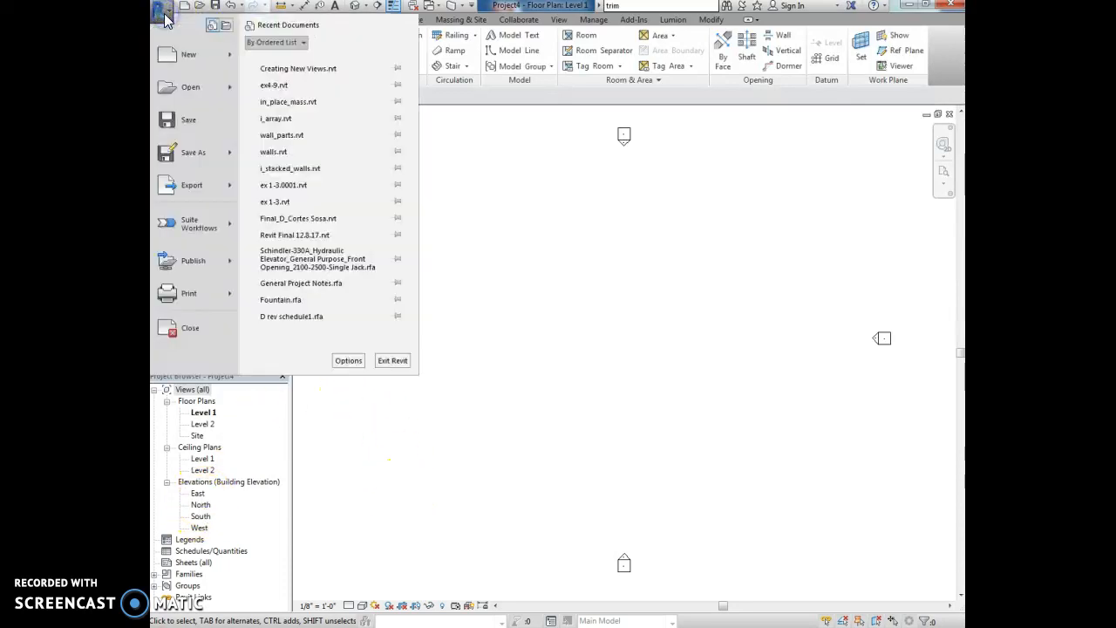
pyautogui.click(181, 57)
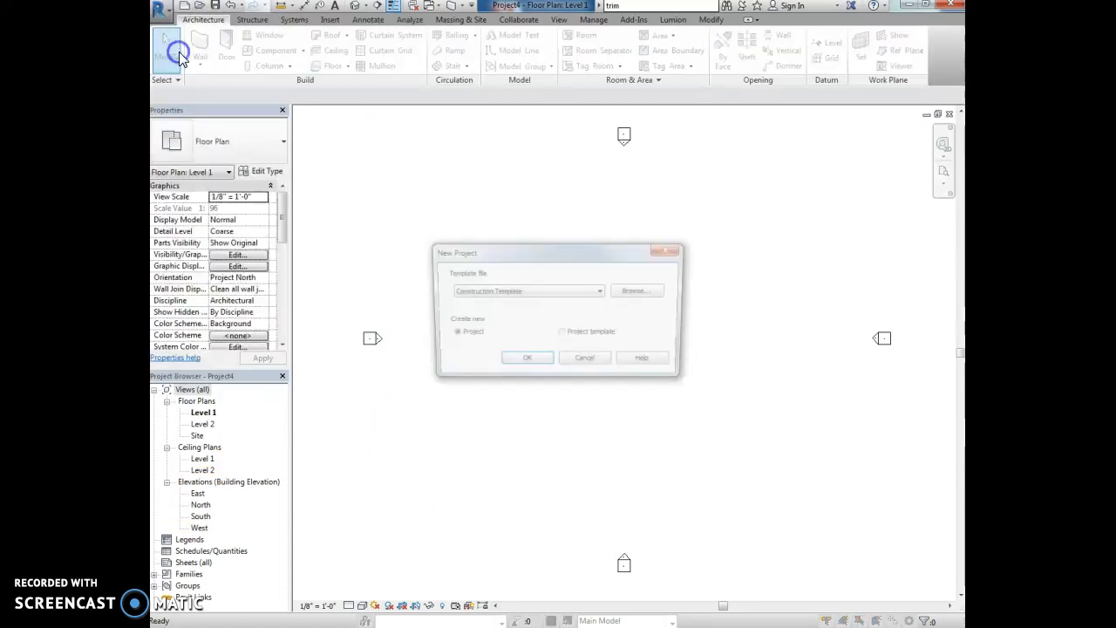
pyautogui.click(539, 295)
pyautogui.click(520, 325)
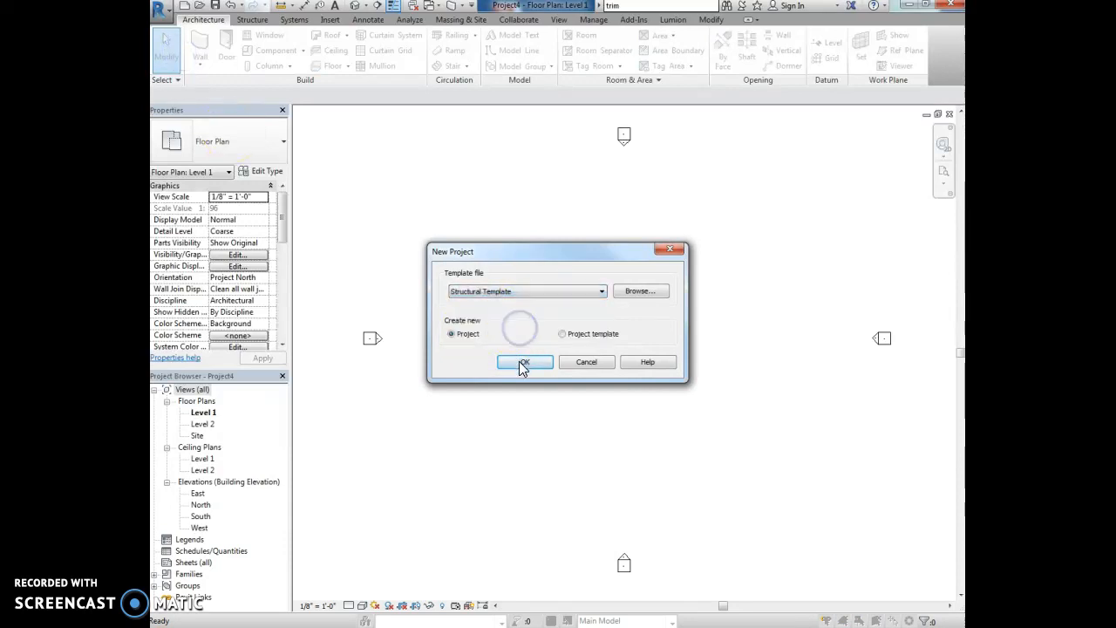
pyautogui.click(522, 364)
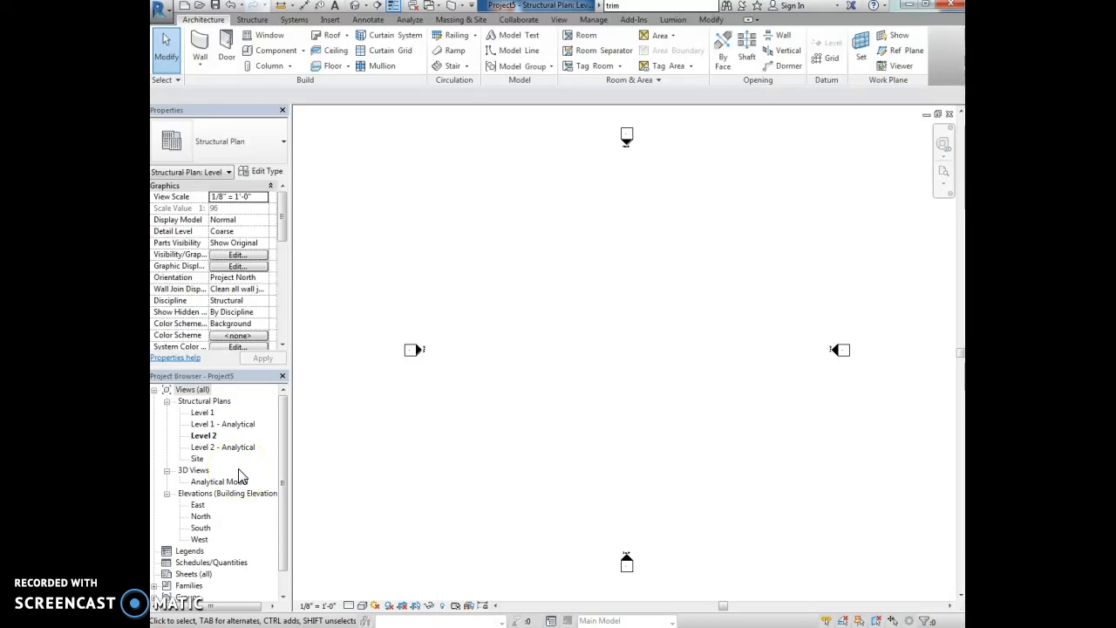
# Create a new project from the Mechanical Template
pyautogui.click(158, 10)
pyautogui.click(182, 54)
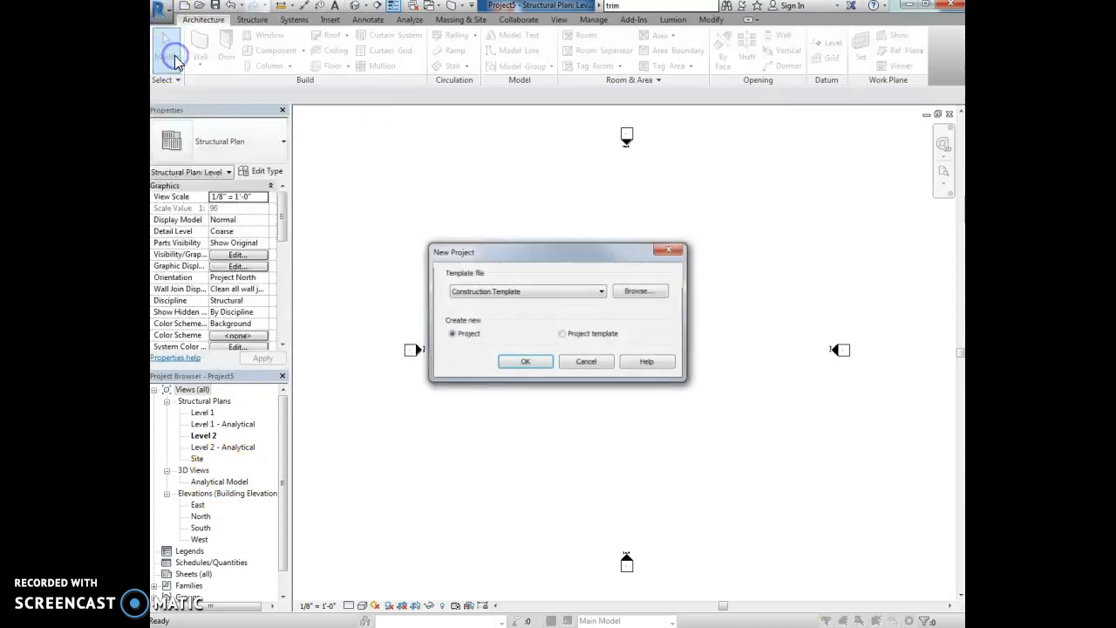
pyautogui.click(535, 292)
pyautogui.click(476, 332)
pyautogui.click(519, 362)
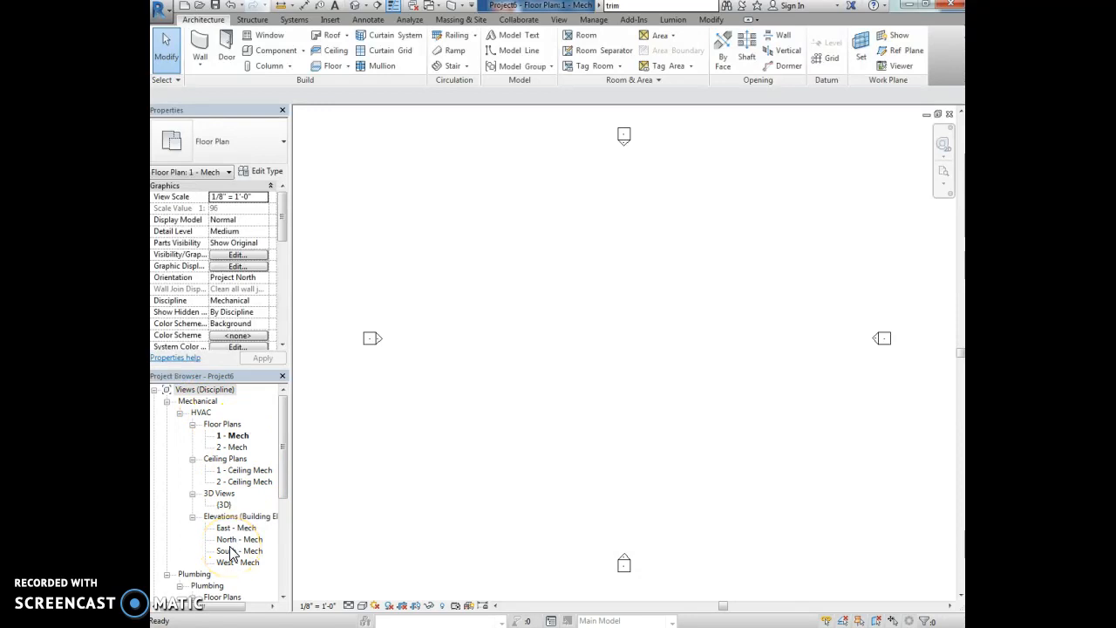
# Start another project from the Architectural Template, with Project as the type of file to create
pyautogui.click(158, 9)
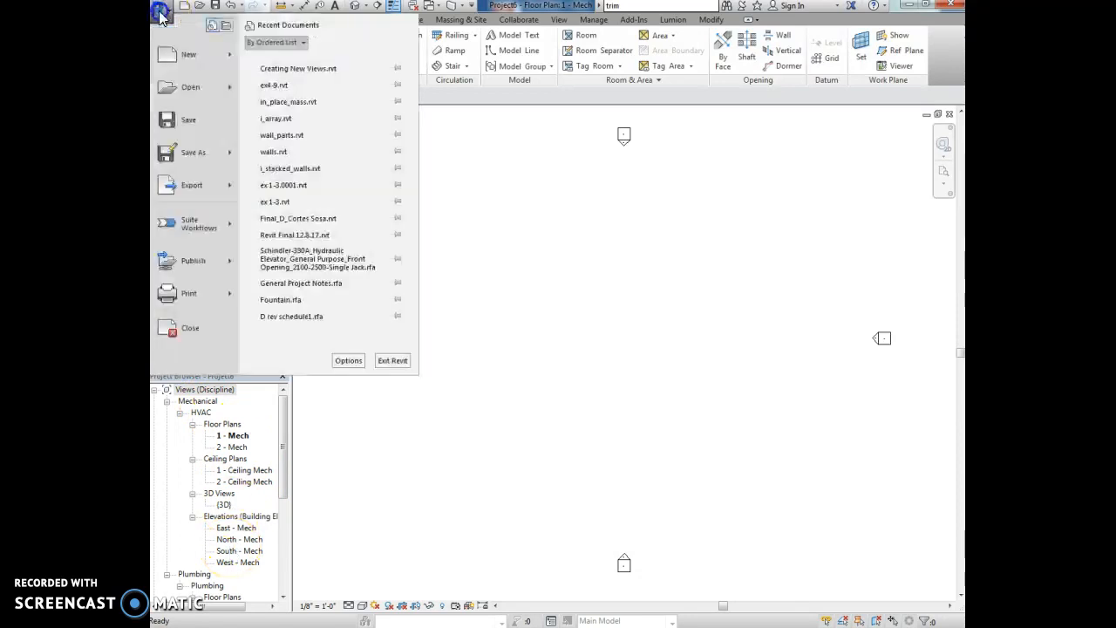
pyautogui.click(174, 54)
pyautogui.click(528, 293)
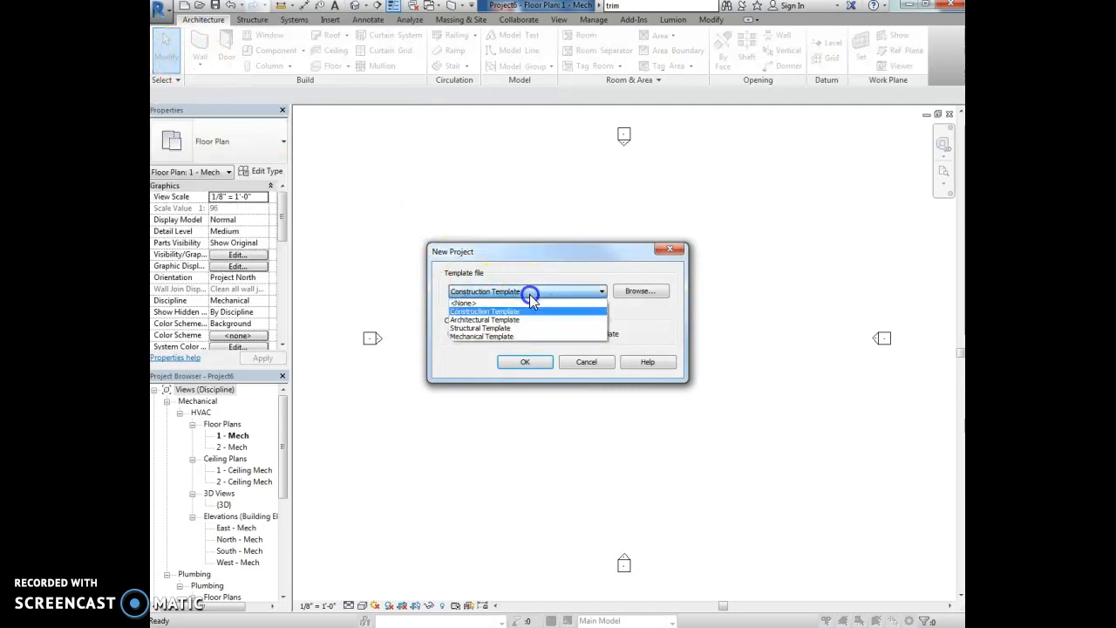
pyautogui.click(466, 319)
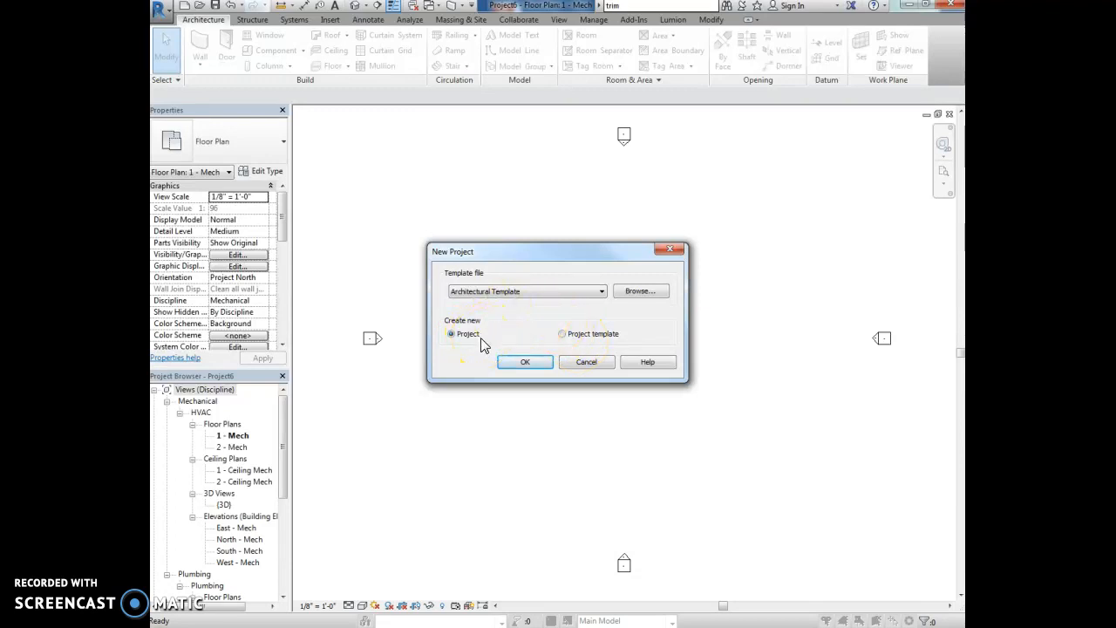
pyautogui.click(536, 365)
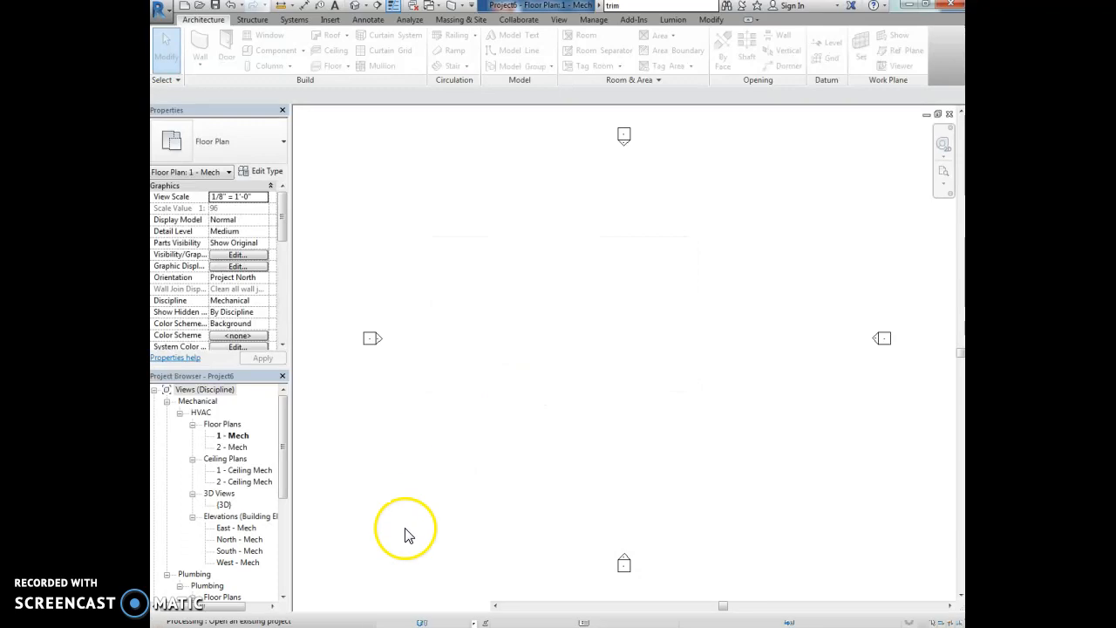